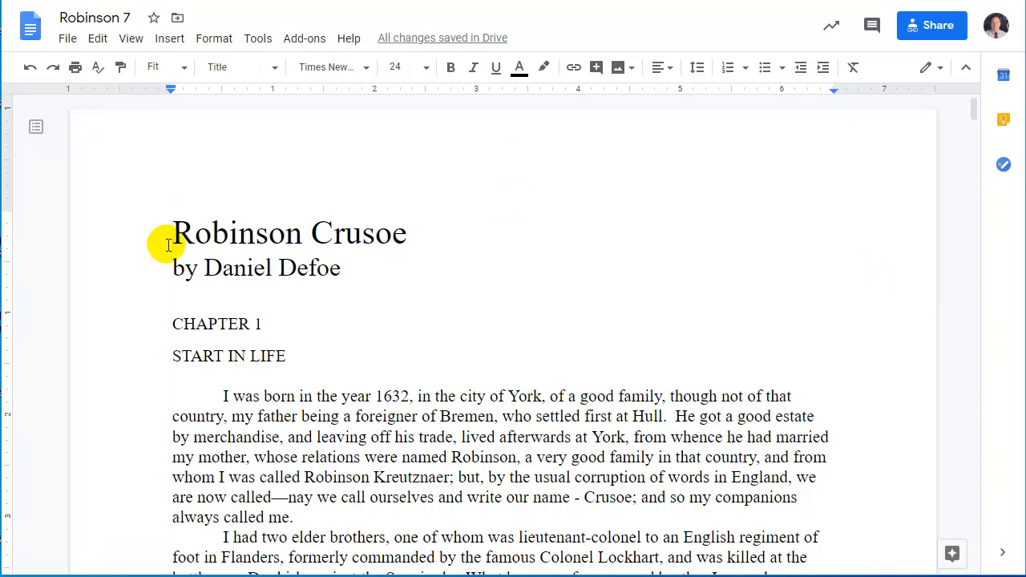
# Step: Try to centre the title and the author line by adding leading tabs and spaces
pyautogui.press('Tab')
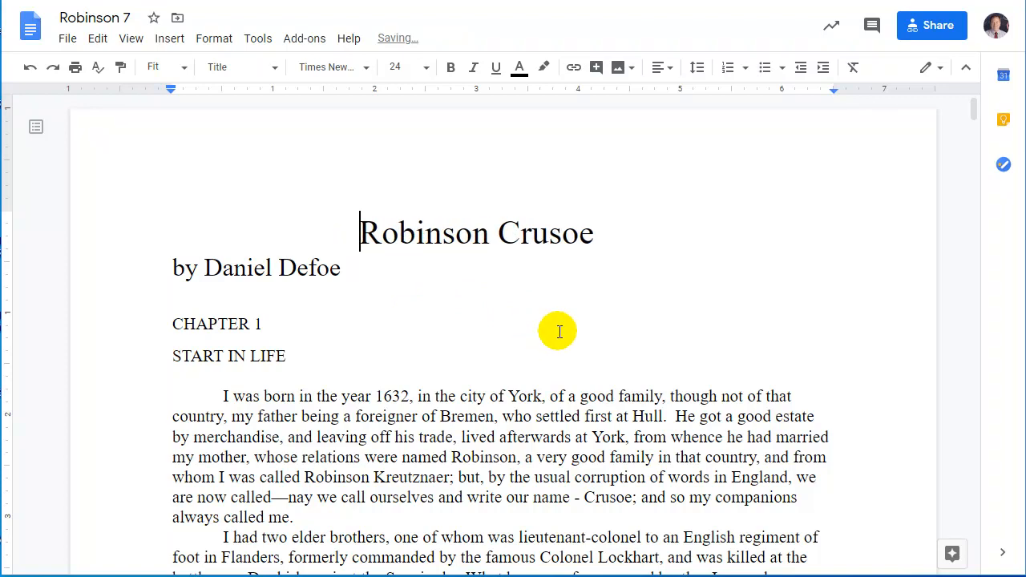
pyautogui.click(171, 267)
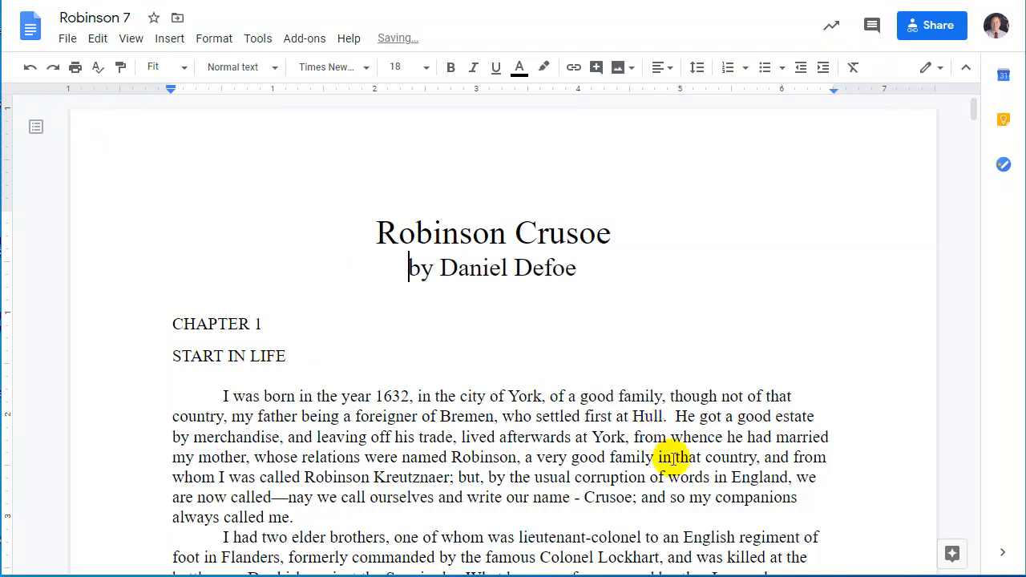
pyautogui.click(576, 437)
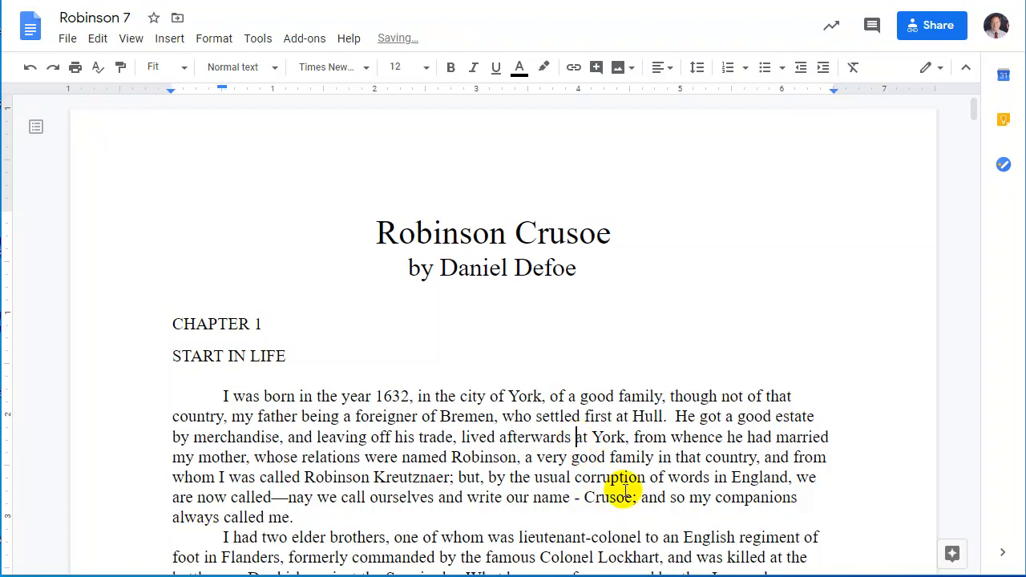
# Step: Delete the leading whitespace before the title and the author line
pyautogui.click(377, 232)
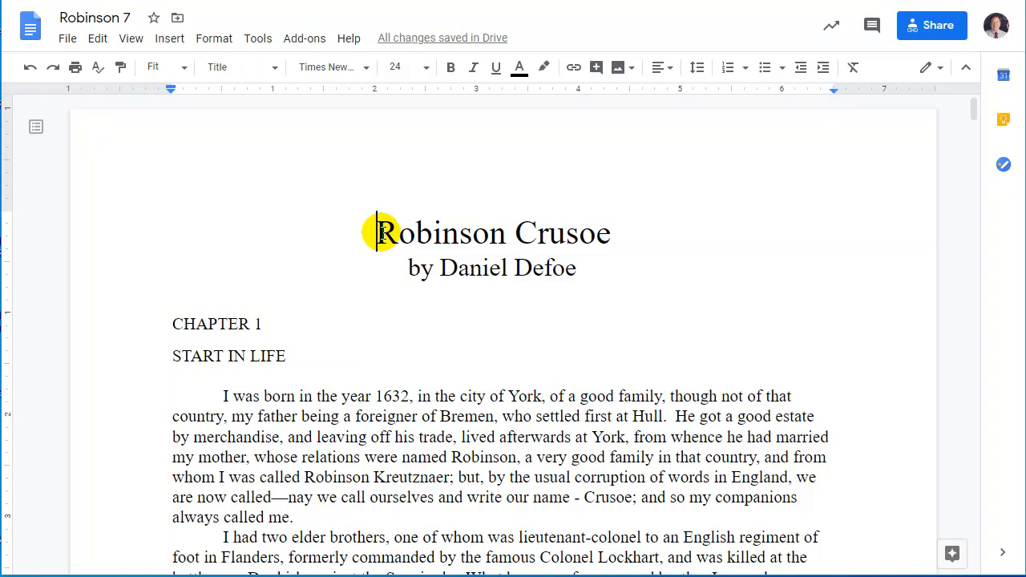
pyautogui.hotkey('shift', 'Home')
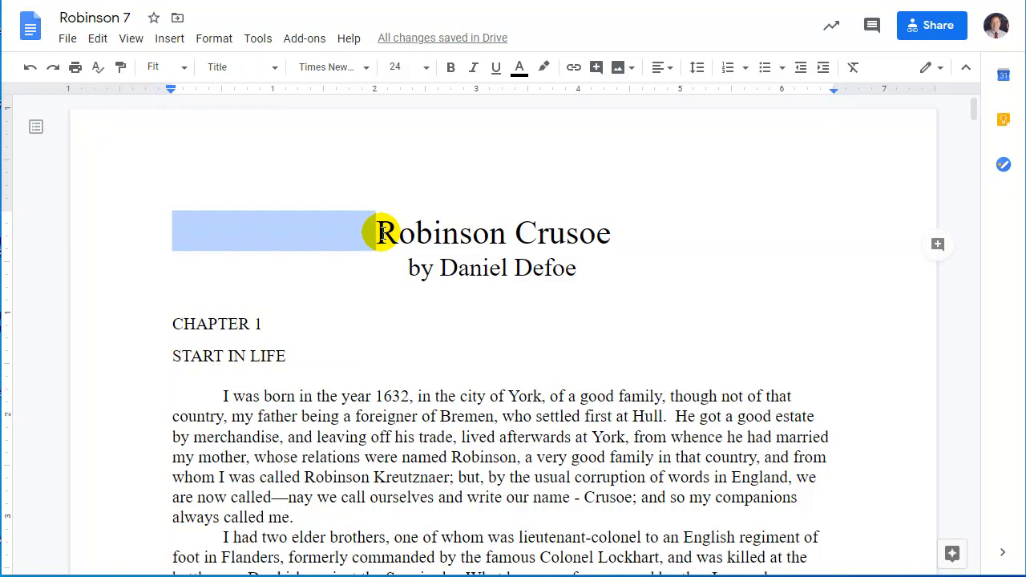
pyautogui.press('BackSpace')
pyautogui.click(410, 269)
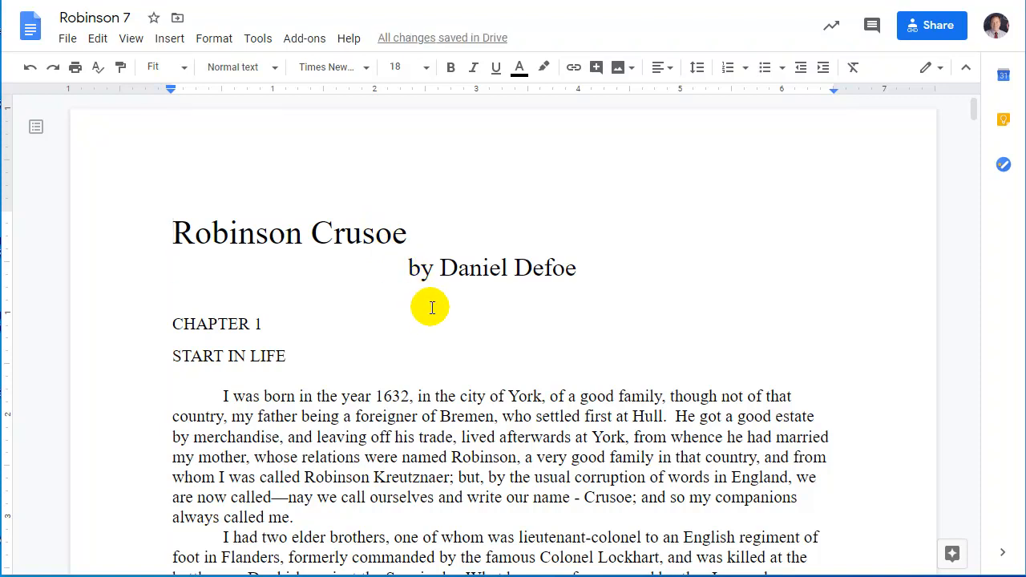
pyautogui.hotkey('shift', 'Home')
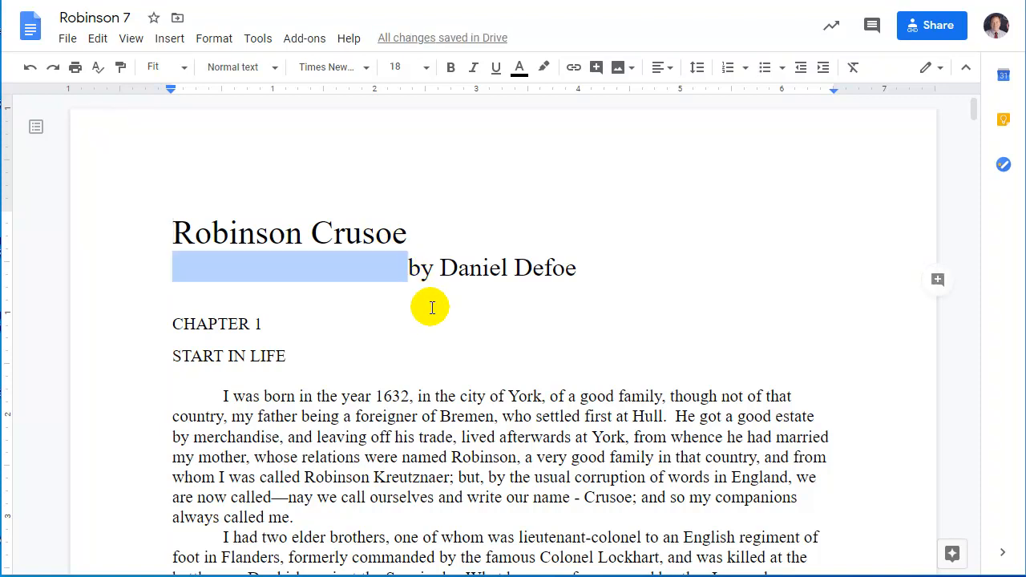
pyautogui.press('BackSpace')
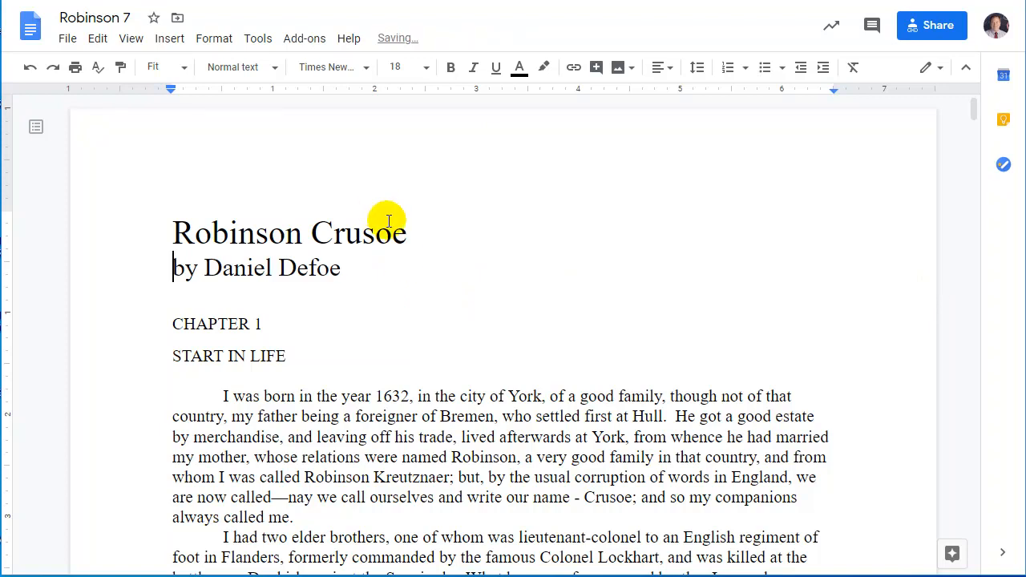
# Step: Centre-align the title line "Robinson Crusoe"
pyautogui.click(272, 234)
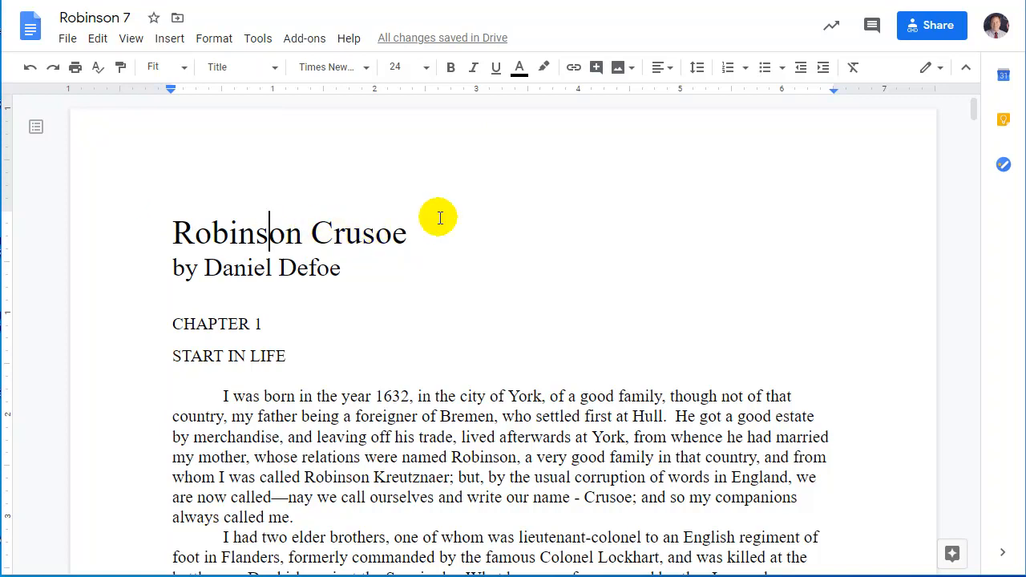
pyautogui.click(670, 73)
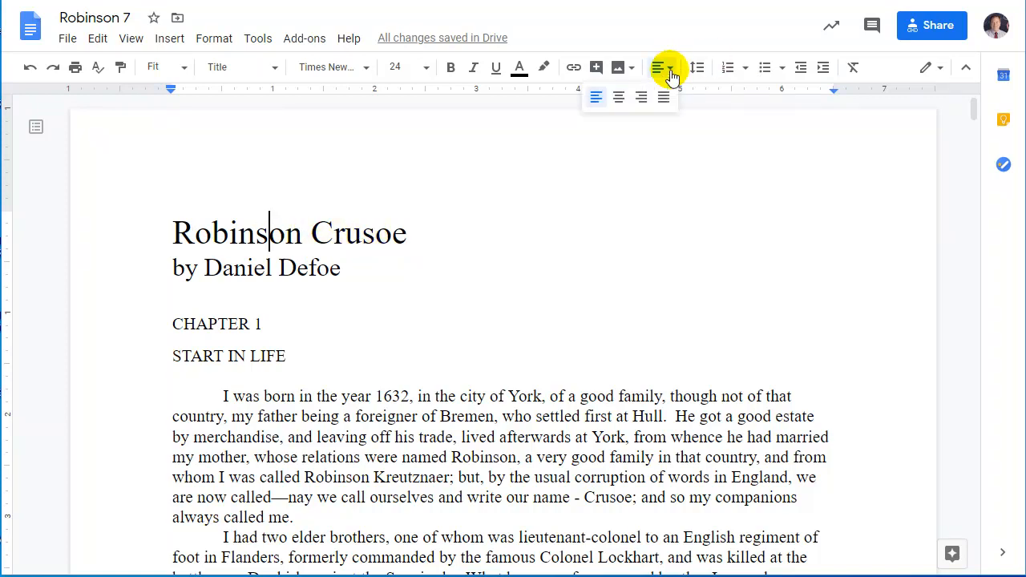
pyautogui.click(619, 98)
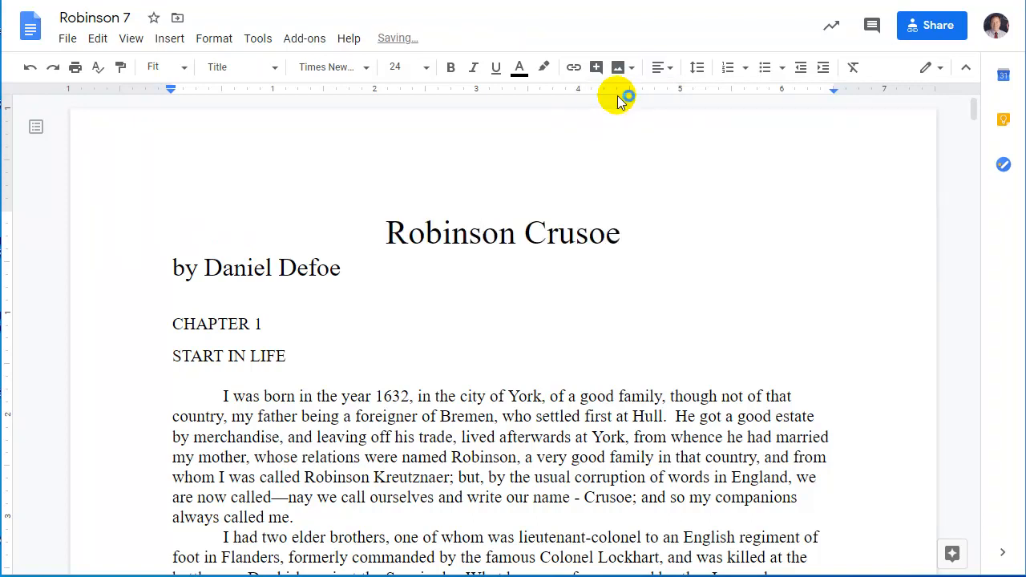
# Step: Centre-align the lines from "by Daniel Defoe" through "CHAPTER 1" and "START IN LIFE" together
pyautogui.click(296, 267)
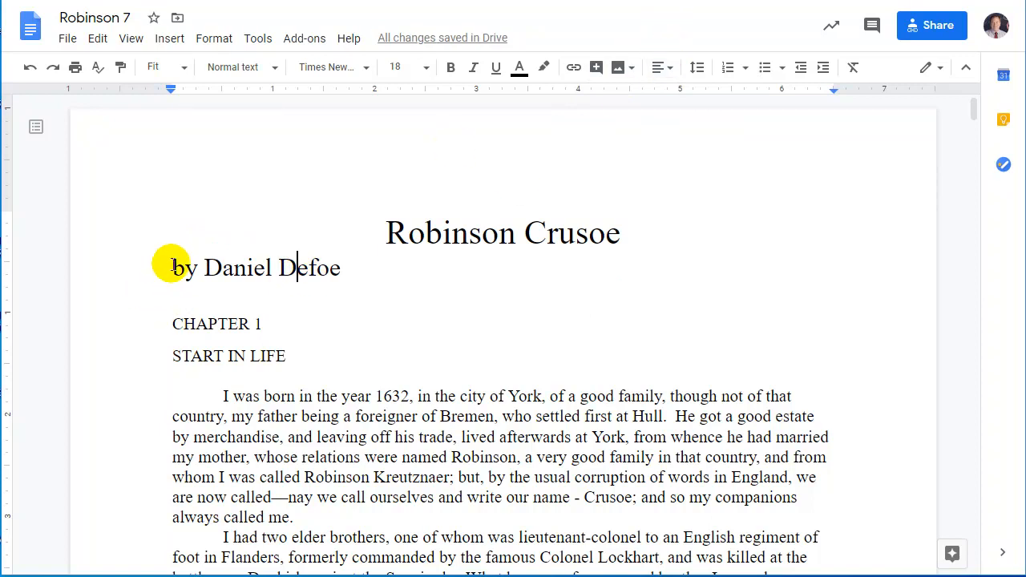
pyautogui.moveTo(169, 266); pyautogui.dragTo(338, 366)
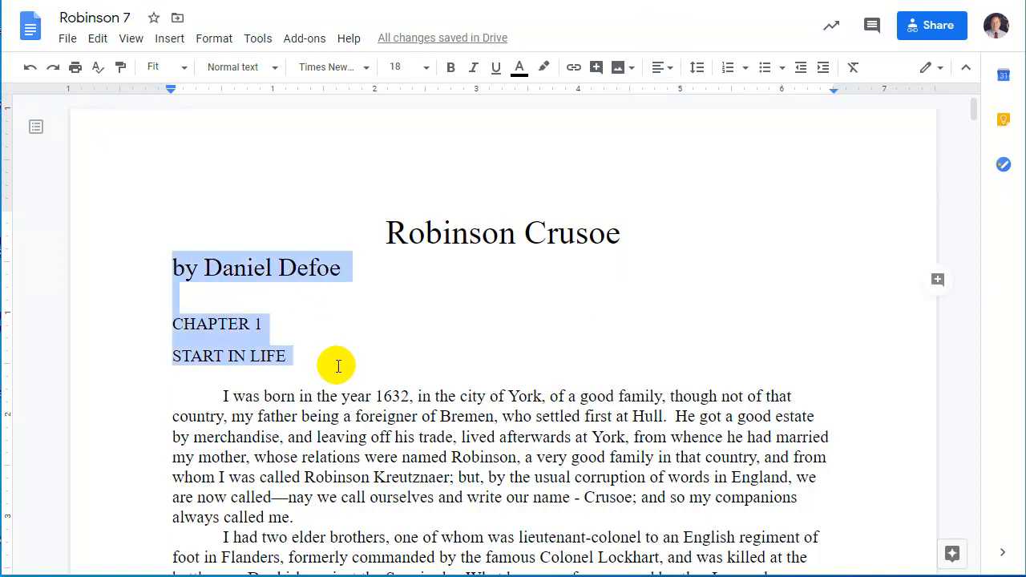
pyautogui.click(293, 354)
pyautogui.keyDown('shift'); pyautogui.click(175, 266); pyautogui.keyUp('shift')
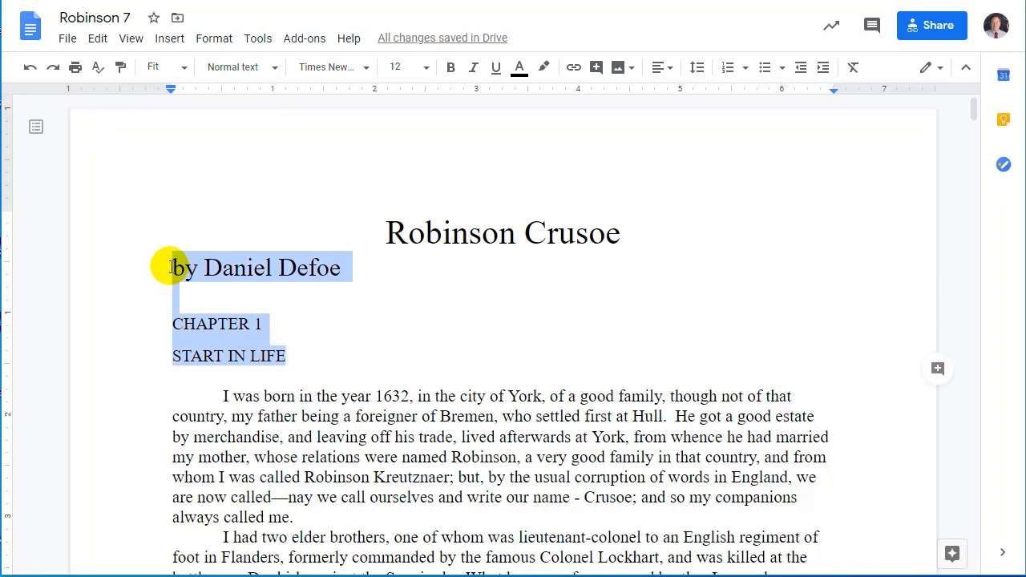
pyautogui.click(671, 73)
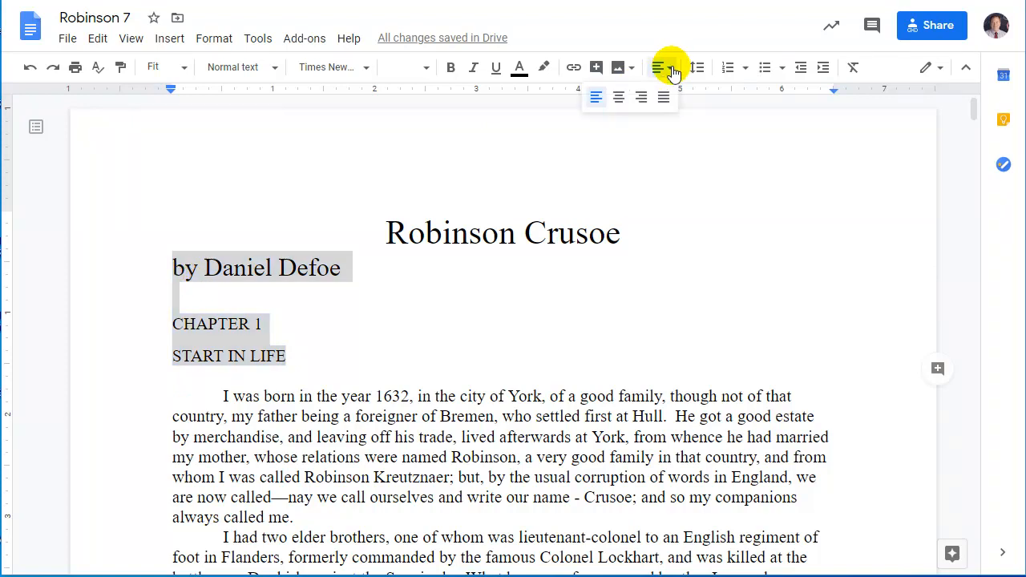
pyautogui.click(618, 98)
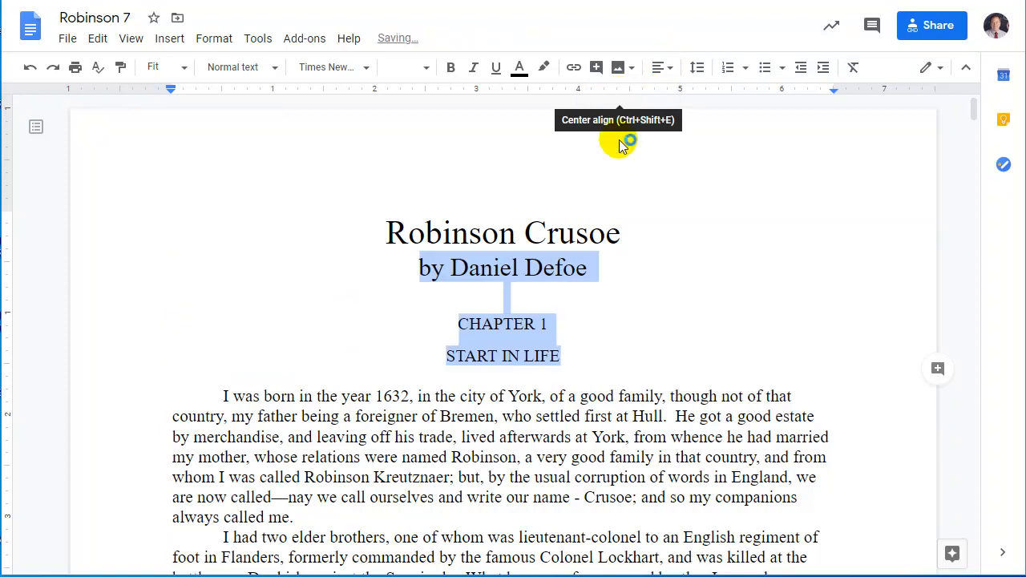
pyautogui.click(600, 326)
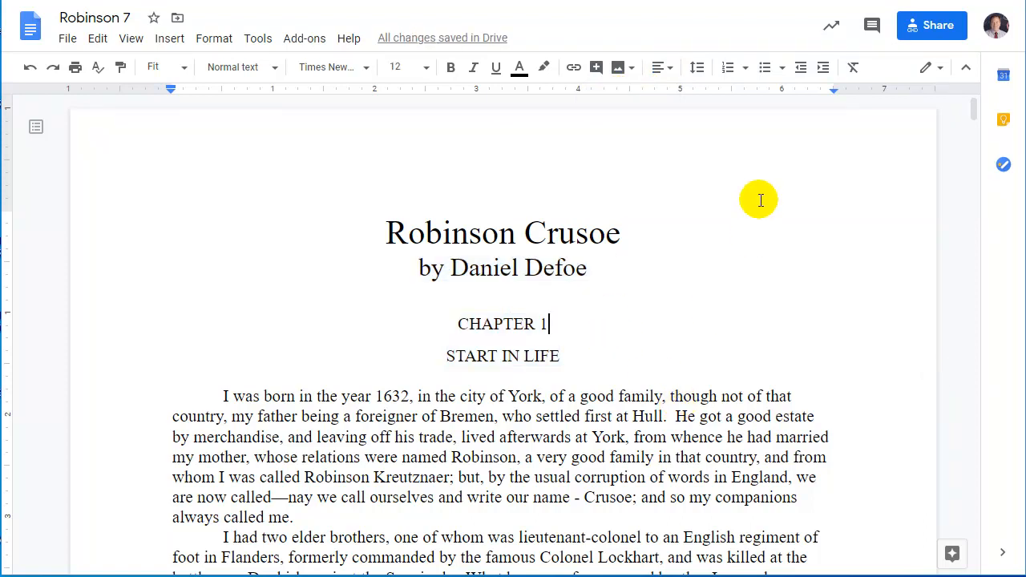
# Step: Insert two blank lines above the "Robinson Crusoe" title
pyautogui.click(386, 232)
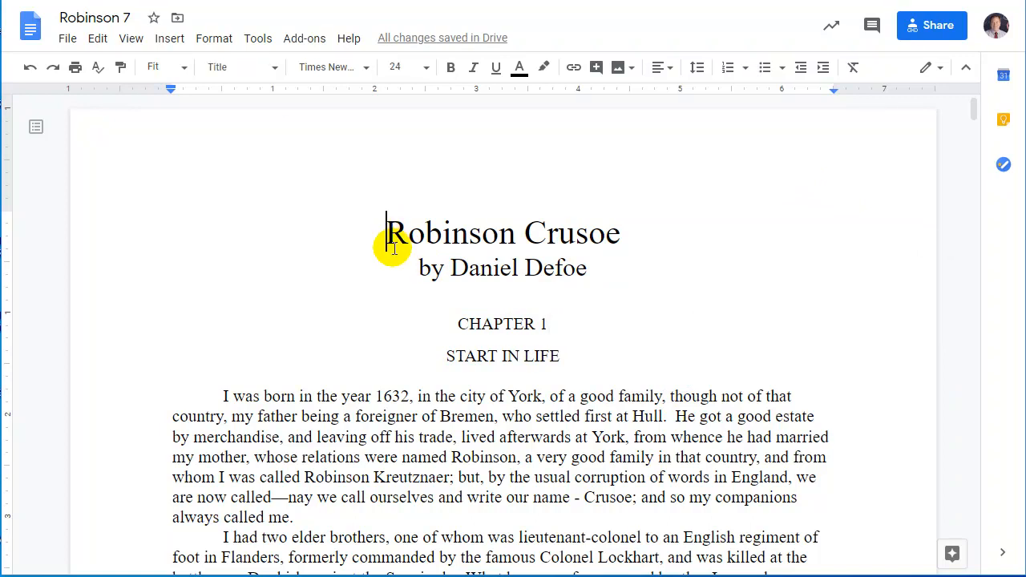
pyautogui.press('Return')
pyautogui.press('Return')
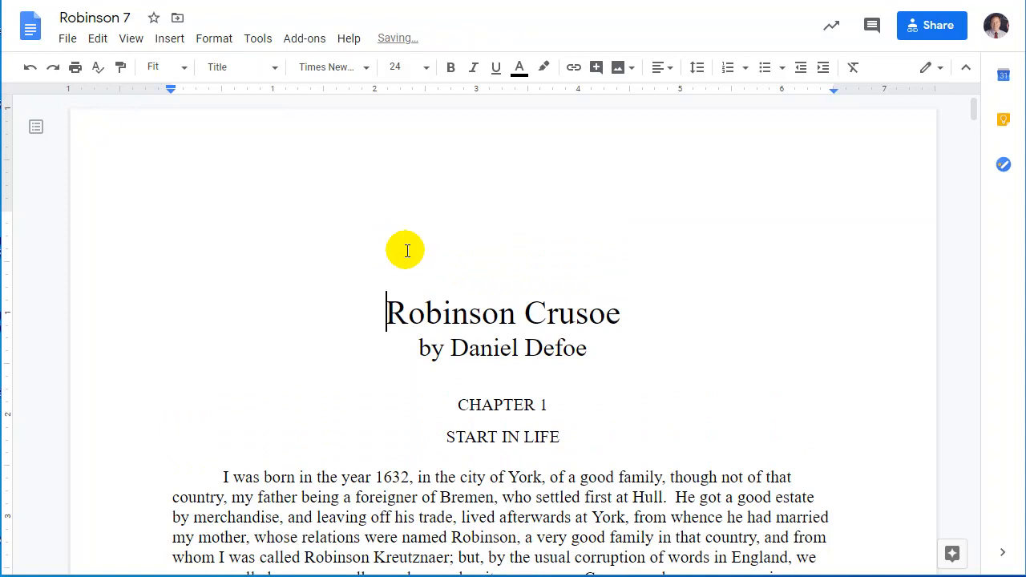
# Step: Right-align the first blank line above the title and enter the writer's full name on it
pyautogui.press('Up')
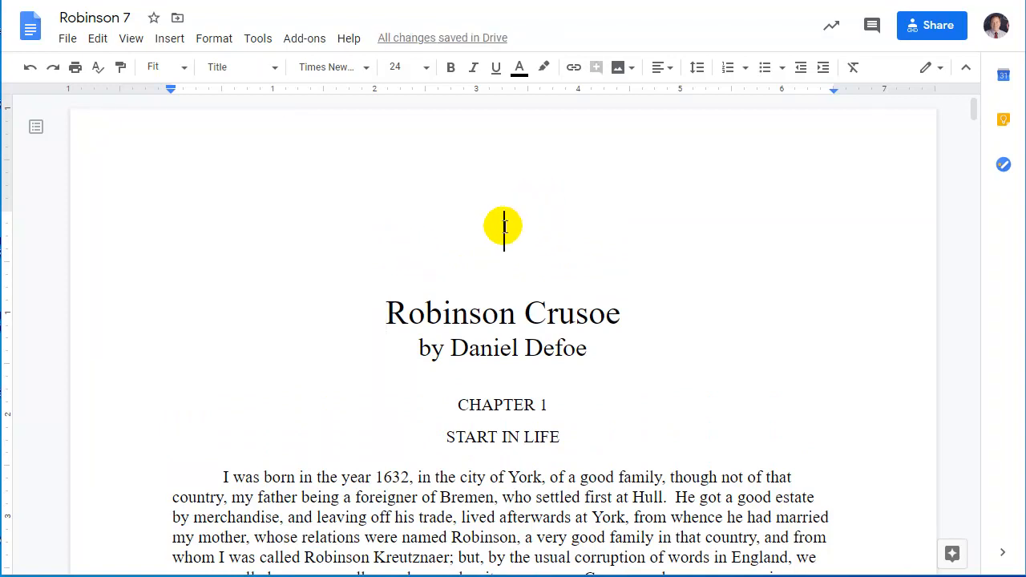
pyautogui.click(669, 72)
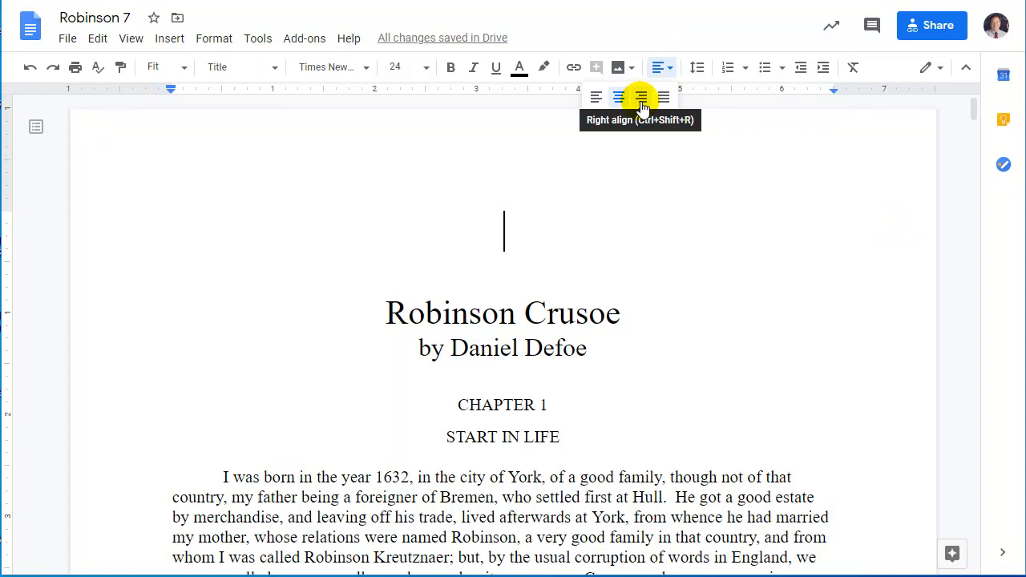
pyautogui.click(642, 98)
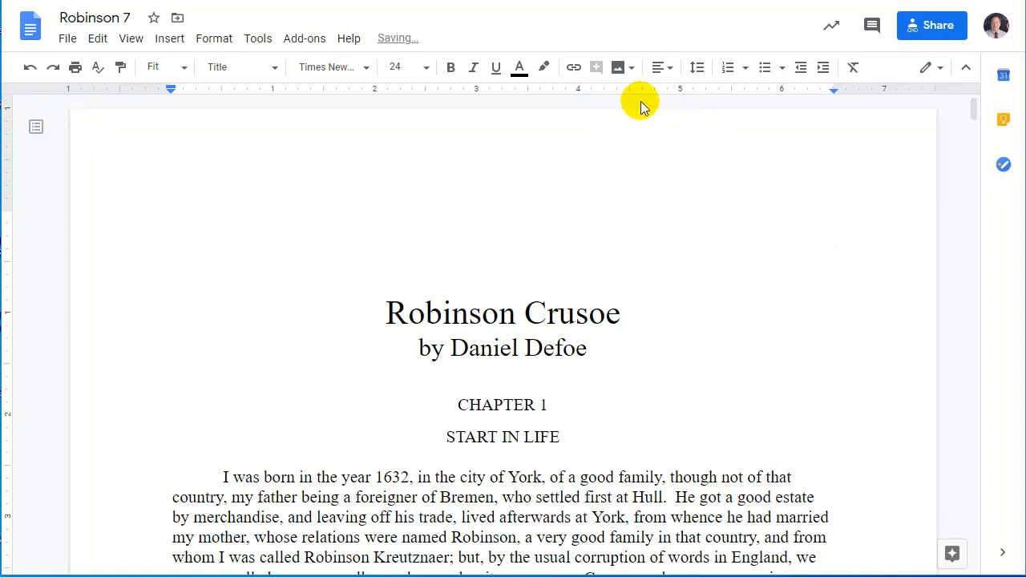
pyautogui.write('M')
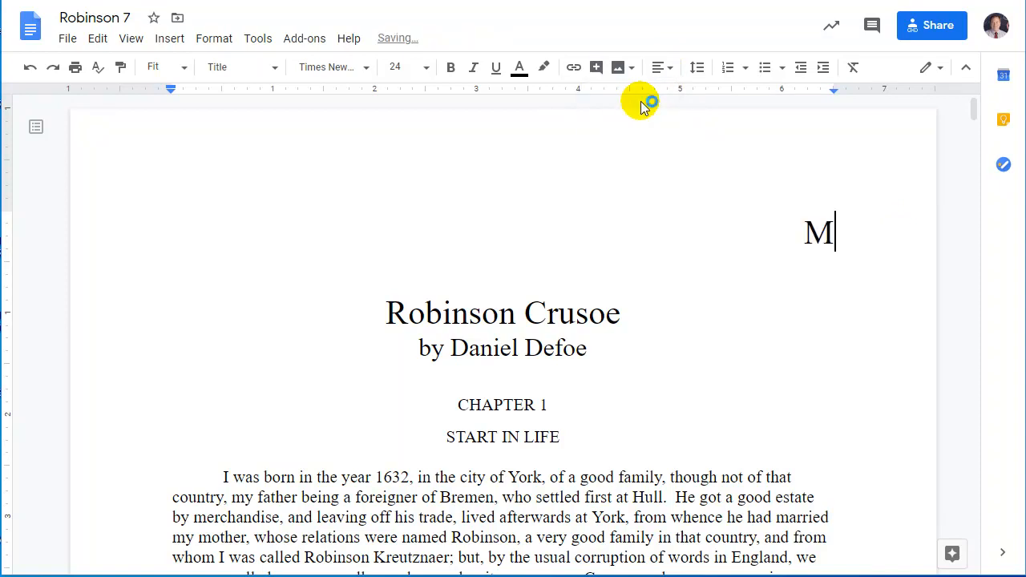
pyautogui.write('ark Lushenko')
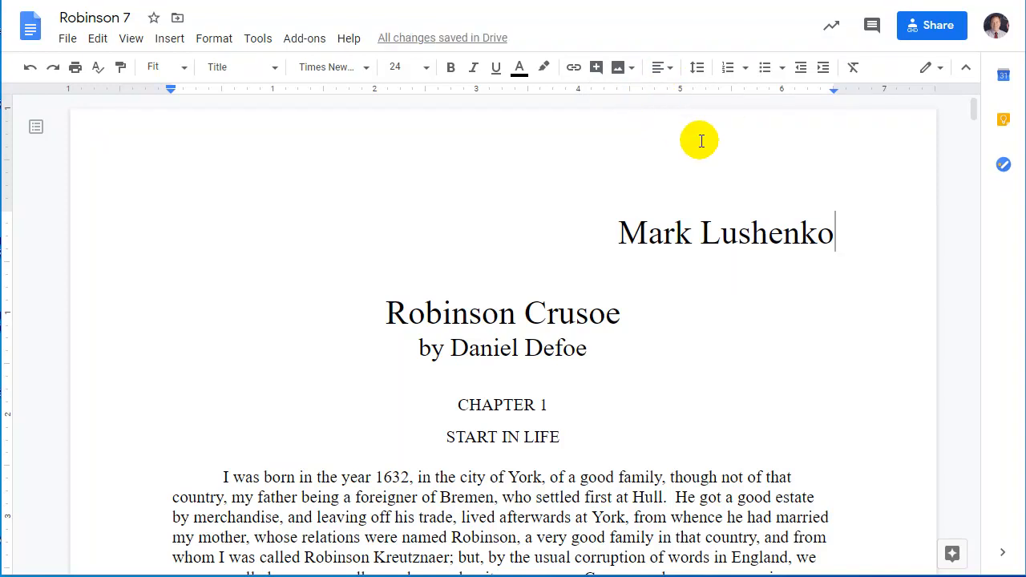
# Step: Add a right-aligned line reading "Computer Technology" directly below the name
pyautogui.press('Return')
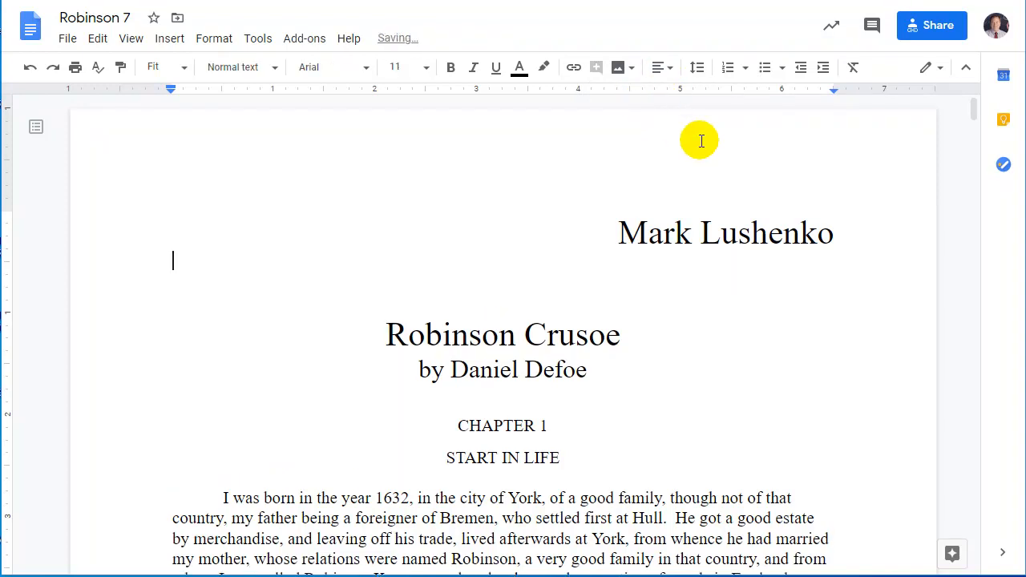
pyautogui.click(670, 71)
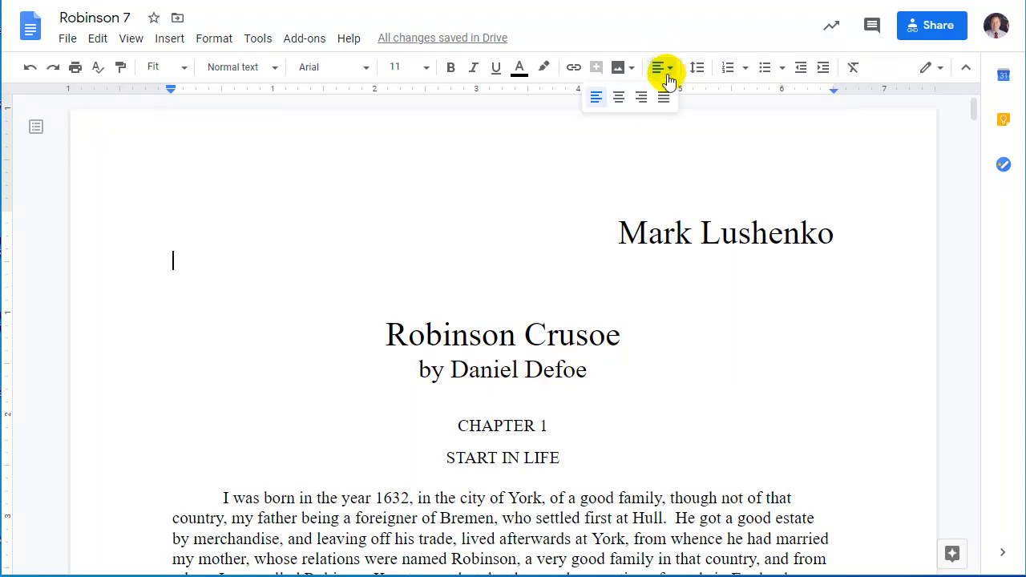
pyautogui.click(643, 97)
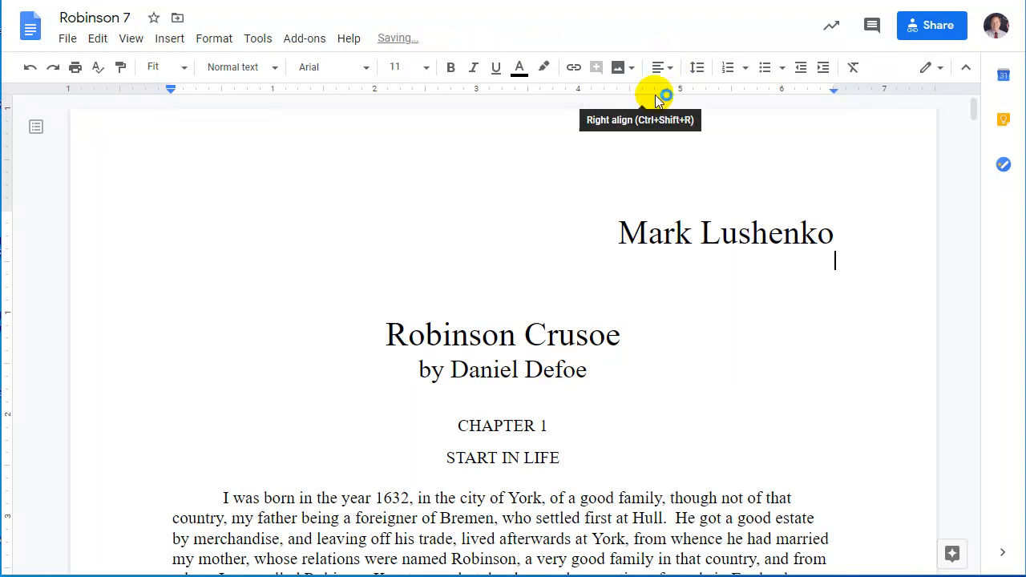
pyautogui.write('Compute')
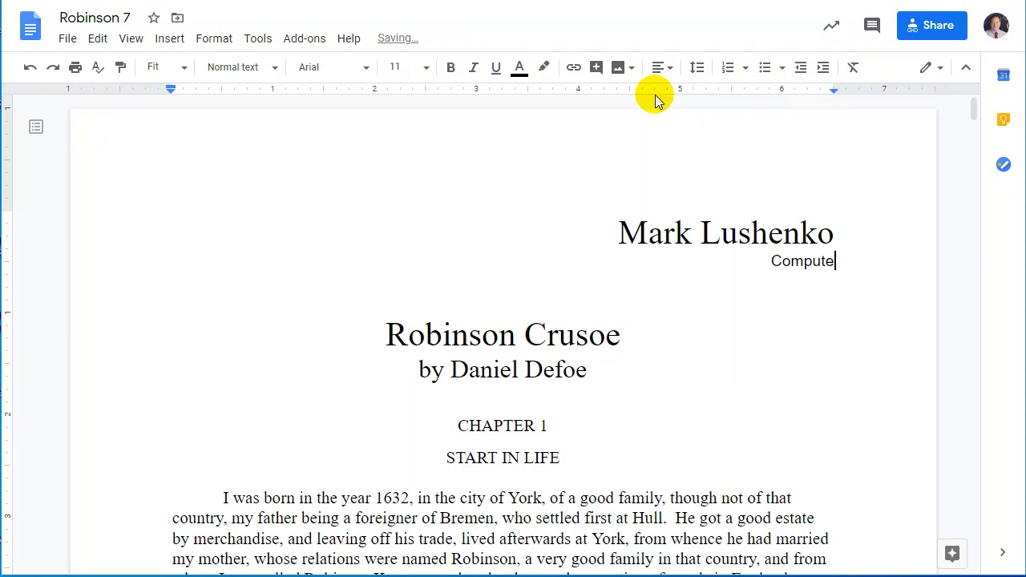
pyautogui.write('r Technologyo')
pyautogui.press('BackSpace')
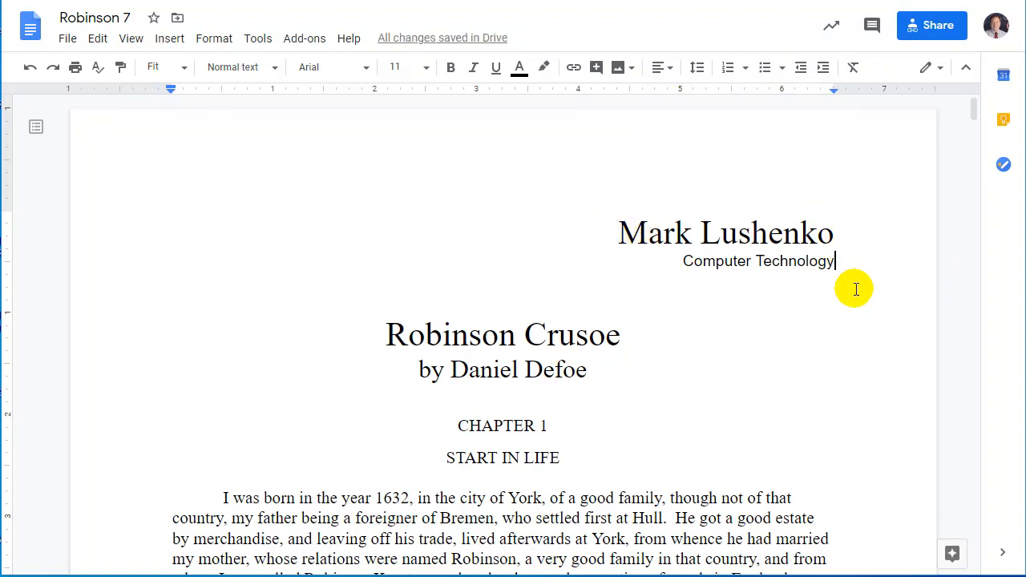
# Step: Format the name line in Arial at size 11 to match the "Computer Technology" line
pyautogui.click(738, 261)
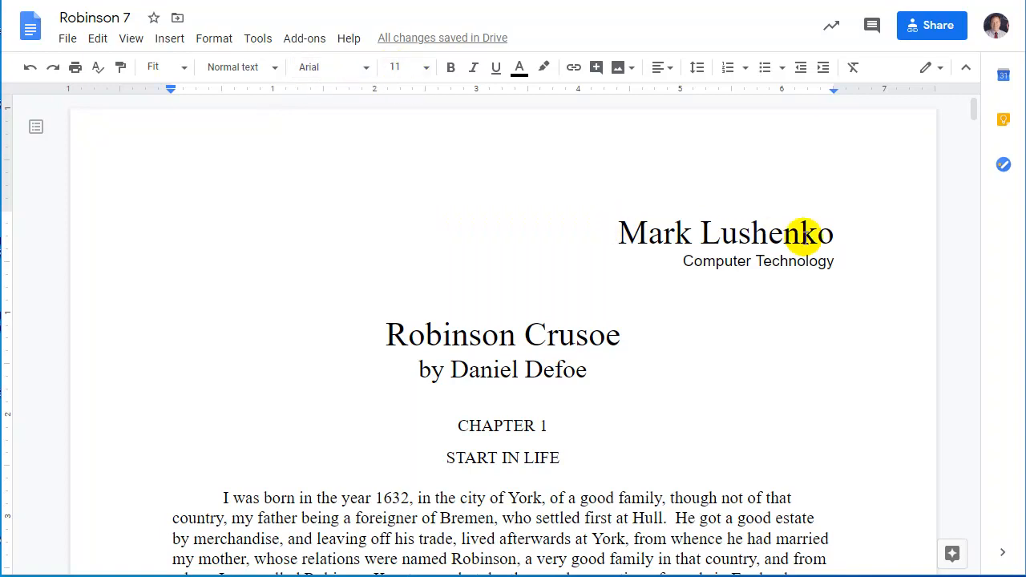
pyautogui.tripleClick(835, 236)
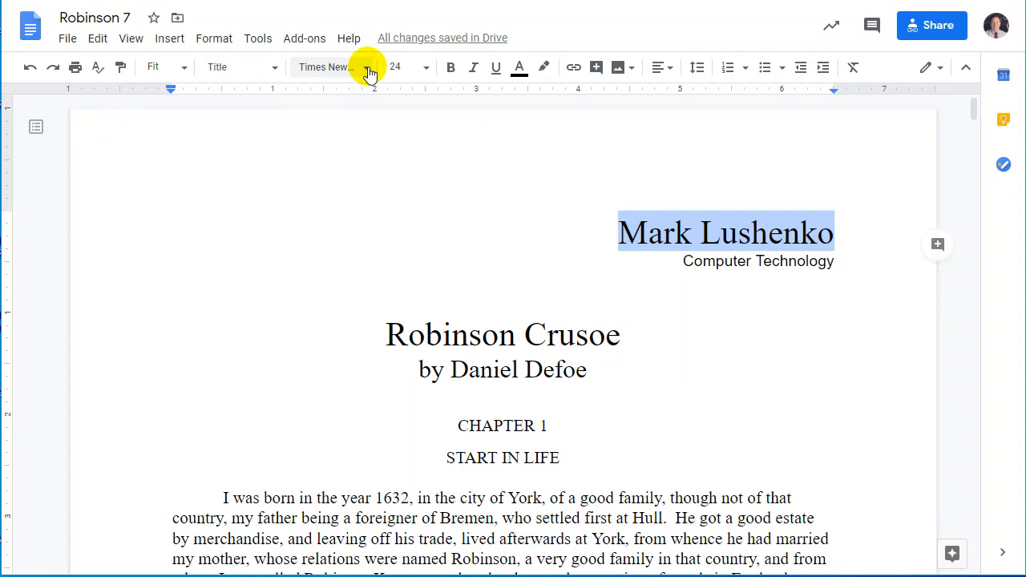
pyautogui.click(368, 70)
pyautogui.moveTo(551, 453); pyautogui.dragTo(554, 296)
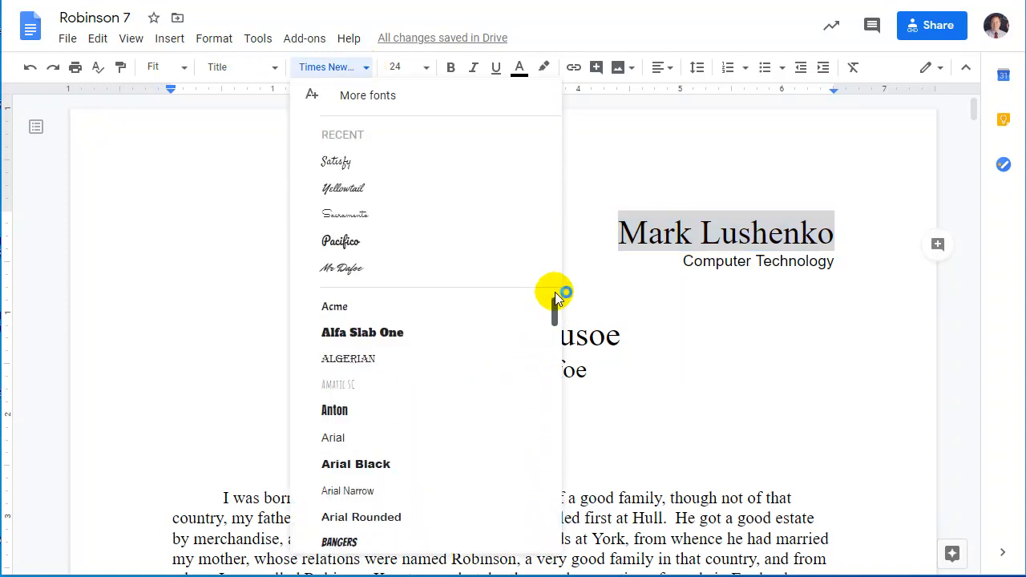
pyautogui.click(335, 438)
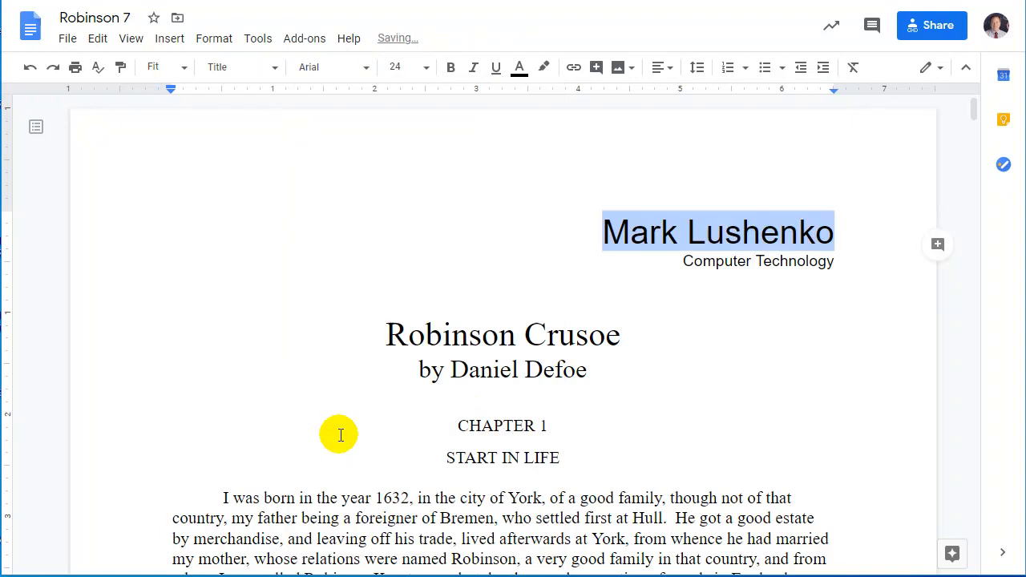
pyautogui.click(429, 70)
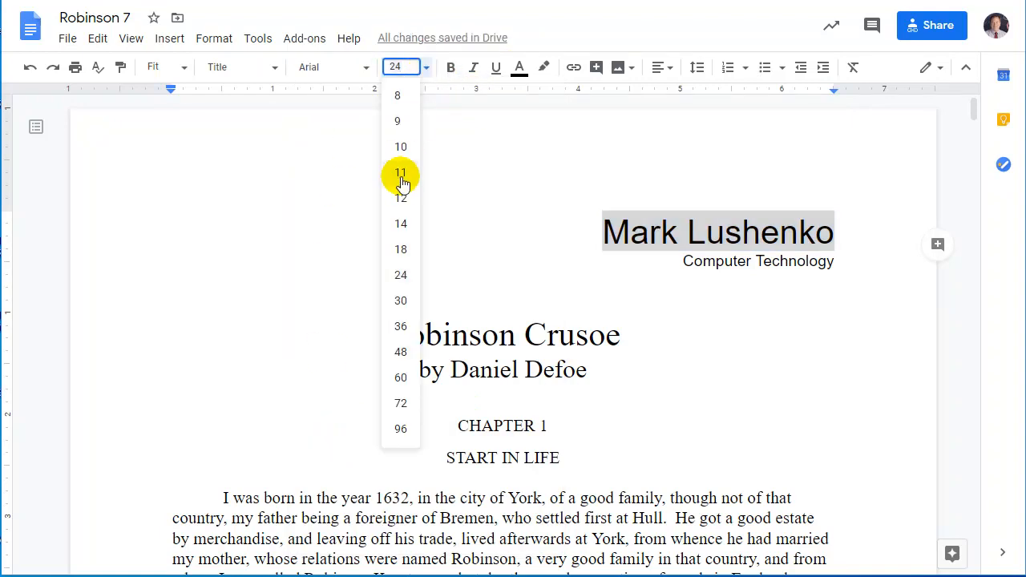
pyautogui.write('11')
pyautogui.press('Return')
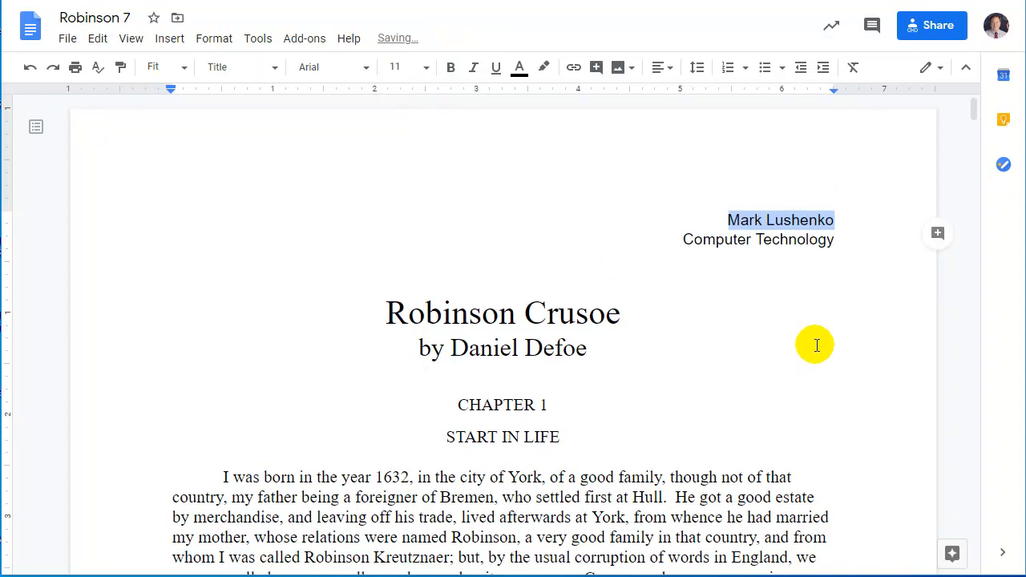
# Step: Left-align the name line and the "Computer Technology" line above the title
pyautogui.click(821, 321)
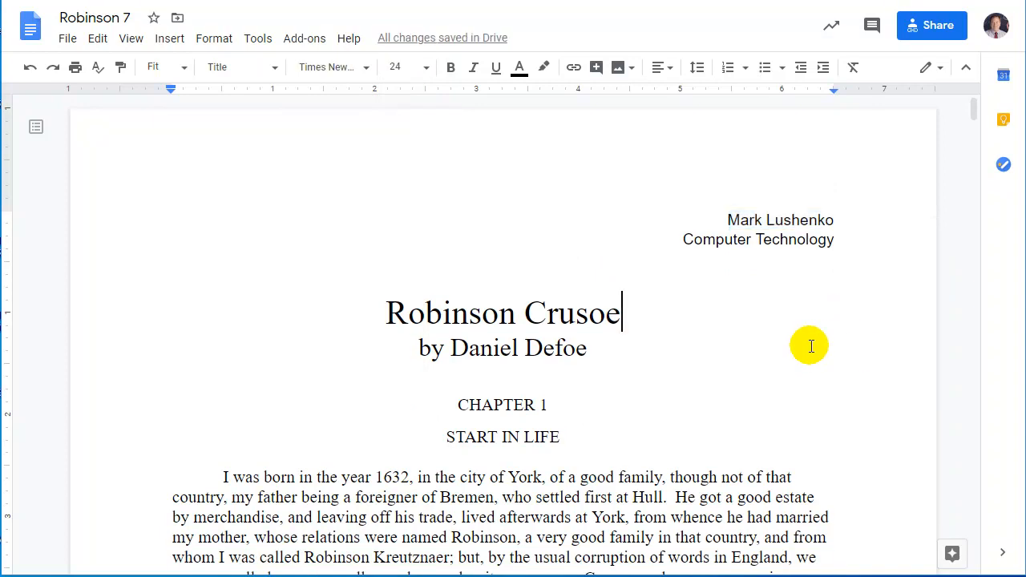
pyautogui.scroll(-1, 810, 347)
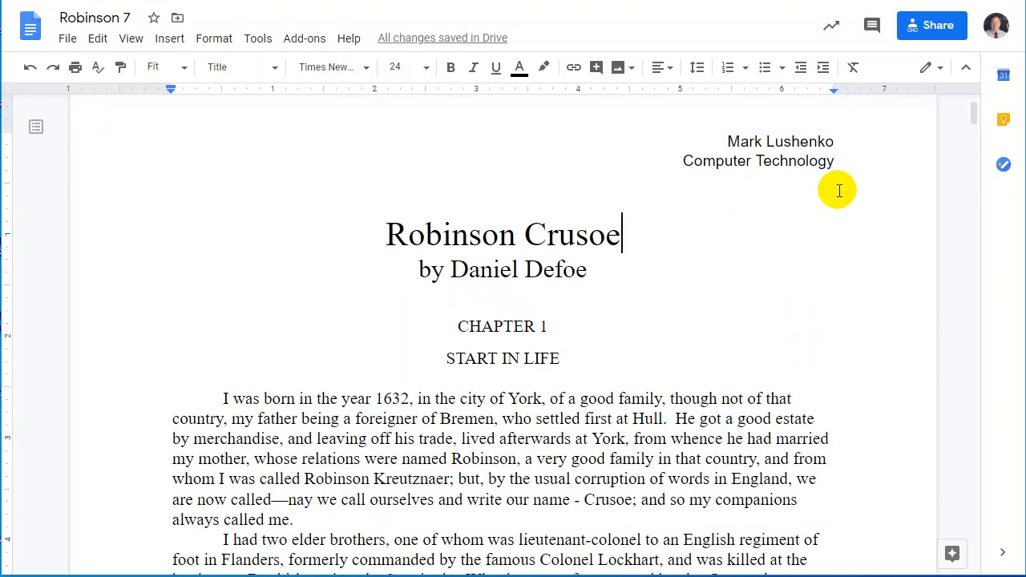
pyautogui.scroll(1, 839, 182)
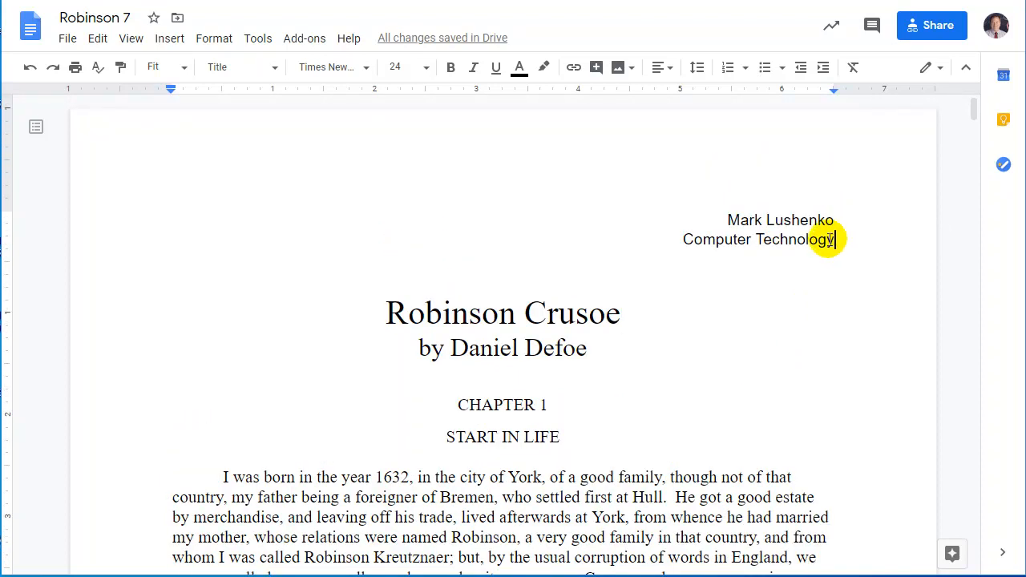
pyautogui.moveTo(835, 239); pyautogui.dragTo(724, 213)
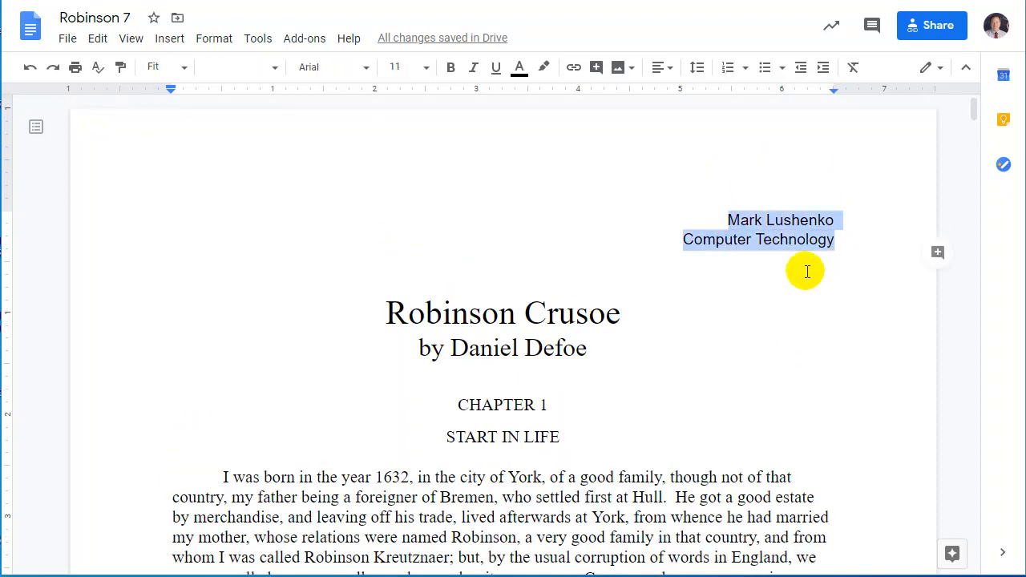
pyautogui.click(665, 68)
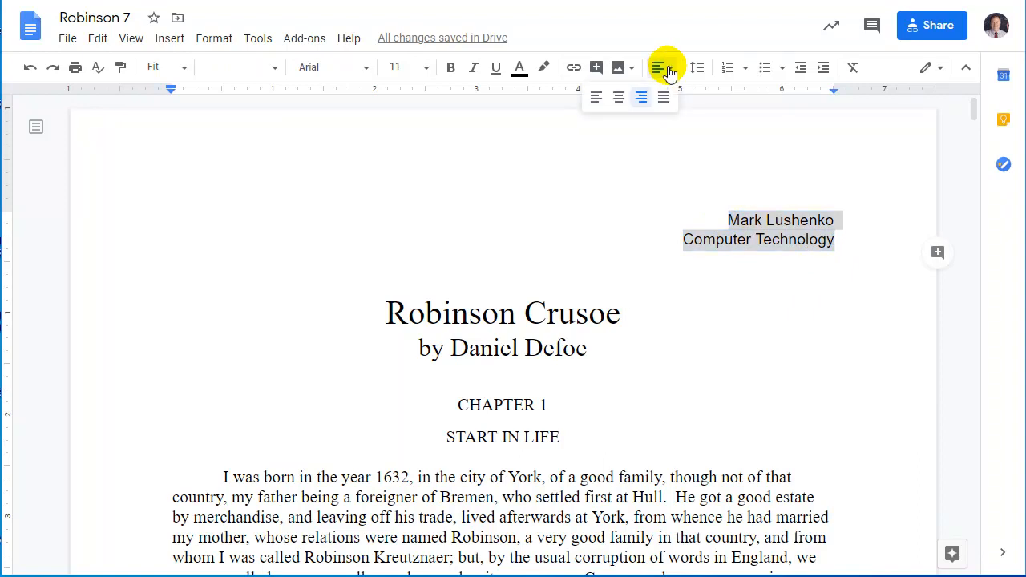
pyautogui.click(597, 97)
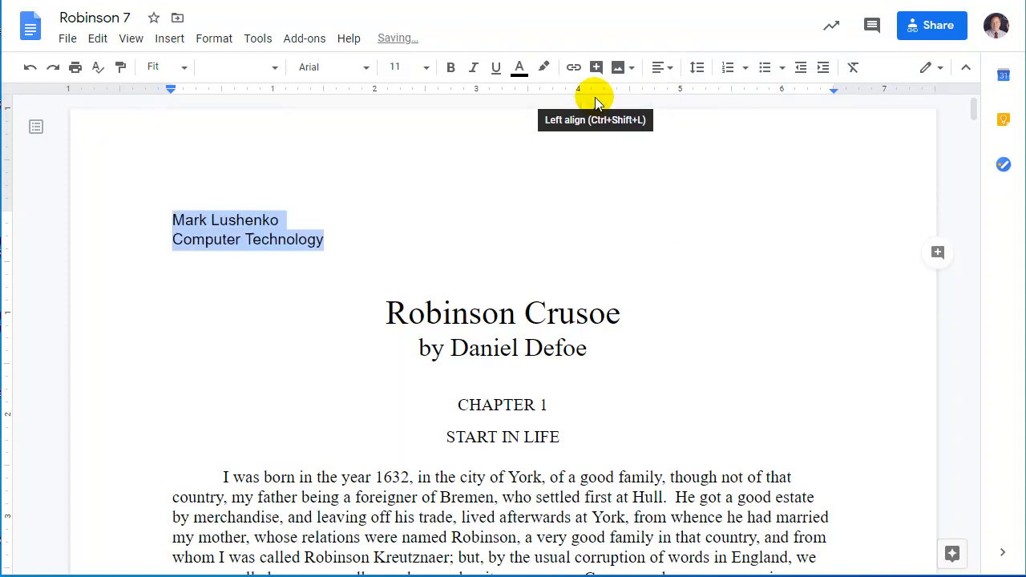
pyautogui.click(169, 257)
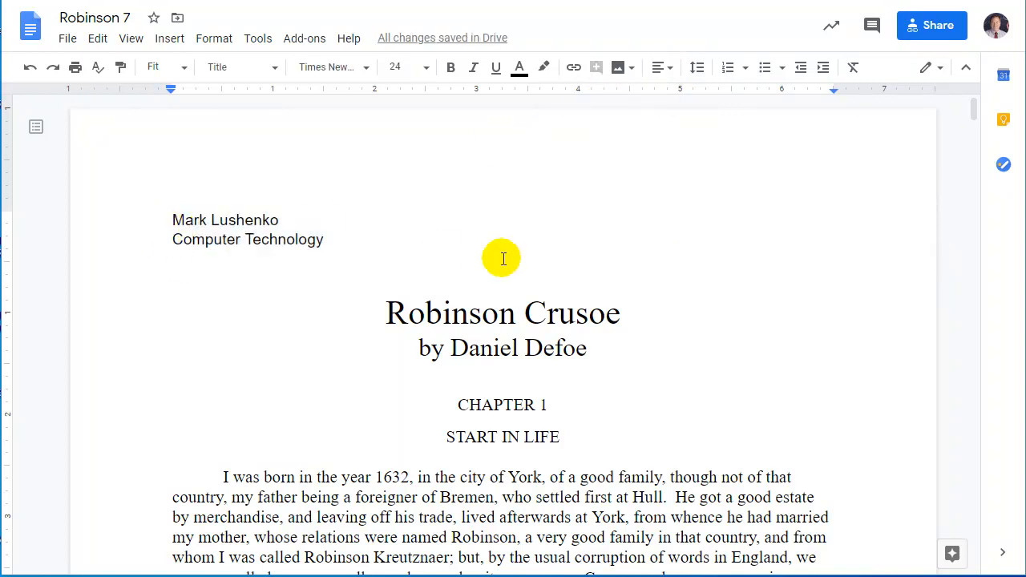
pyautogui.click(237, 239)
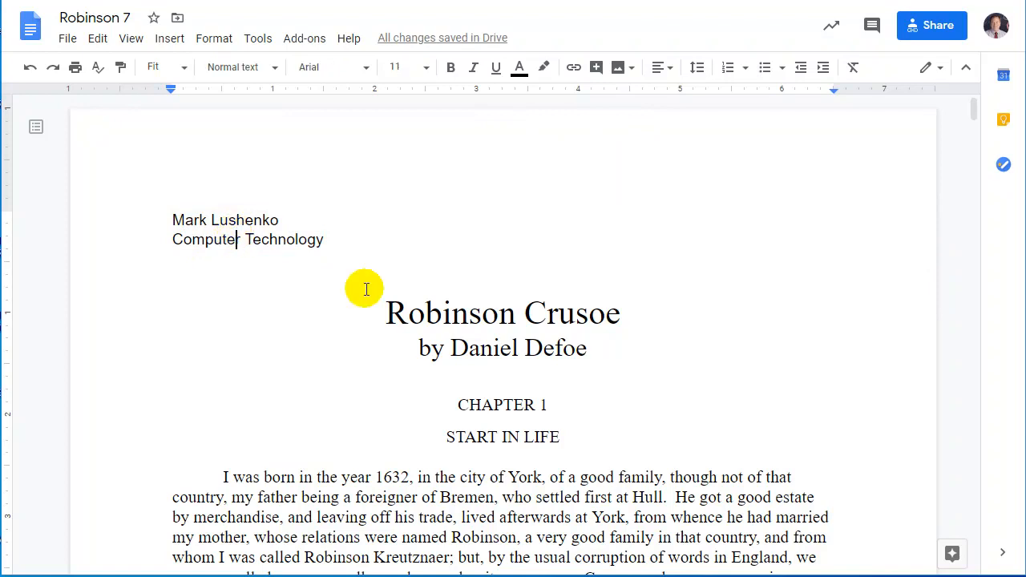
# Step: Justify the first body paragraph of Chapter 1, beginning "I was born in the year 1632"
pyautogui.click(670, 73)
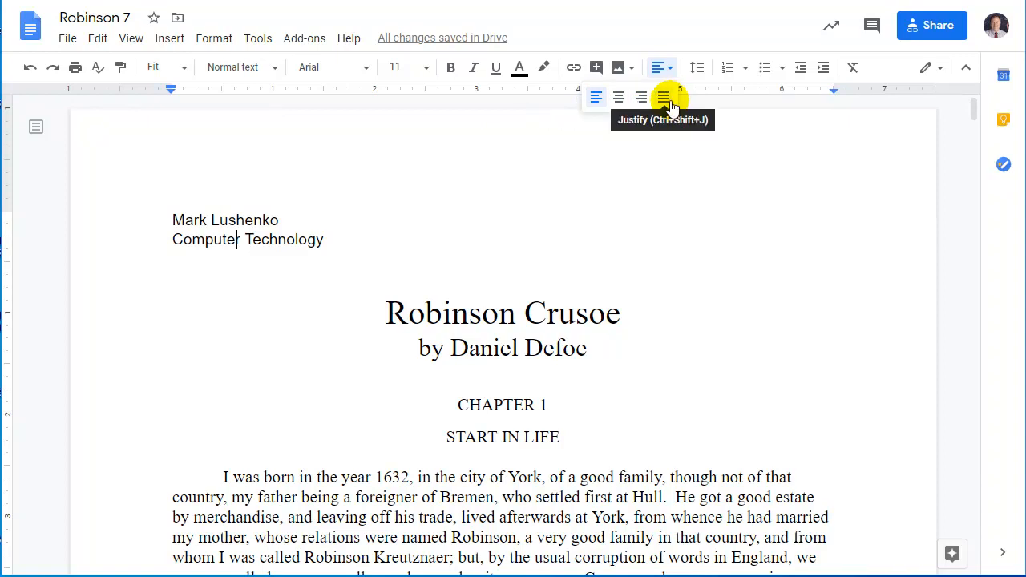
pyautogui.scroll(-3, 705, 377)
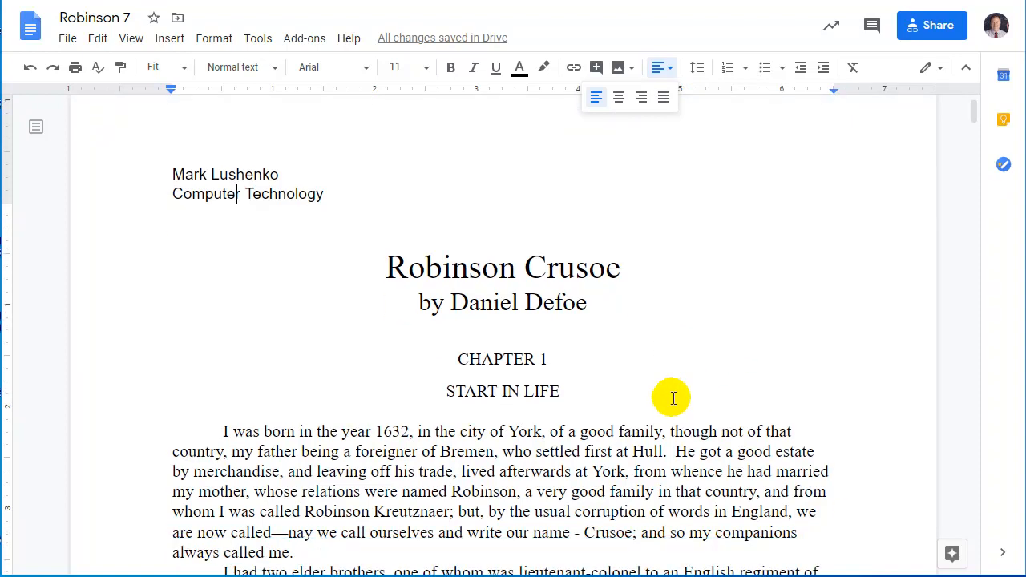
pyautogui.scroll(-5, 633, 385)
pyautogui.click(589, 261)
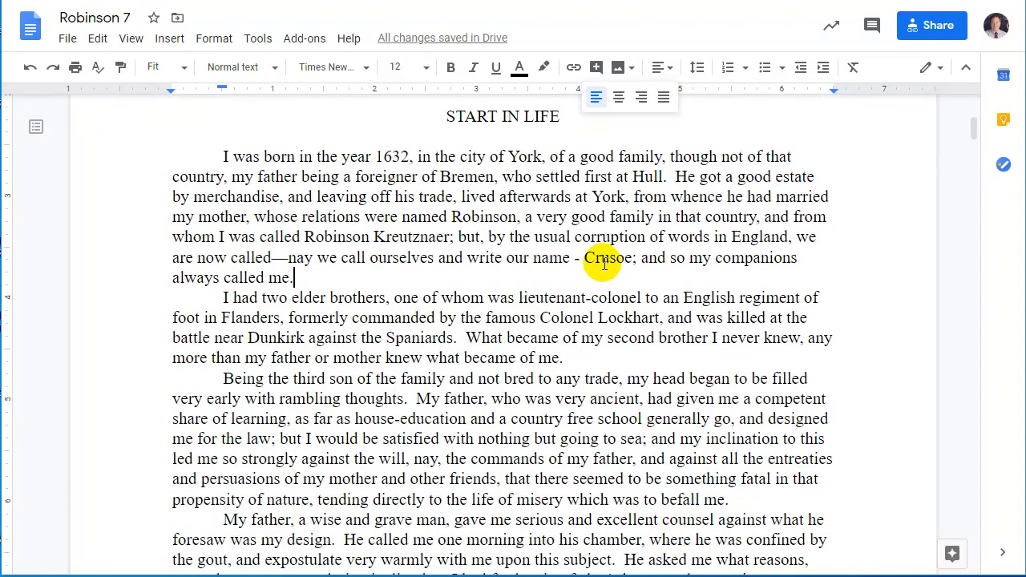
pyautogui.scroll(4, 587, 262)
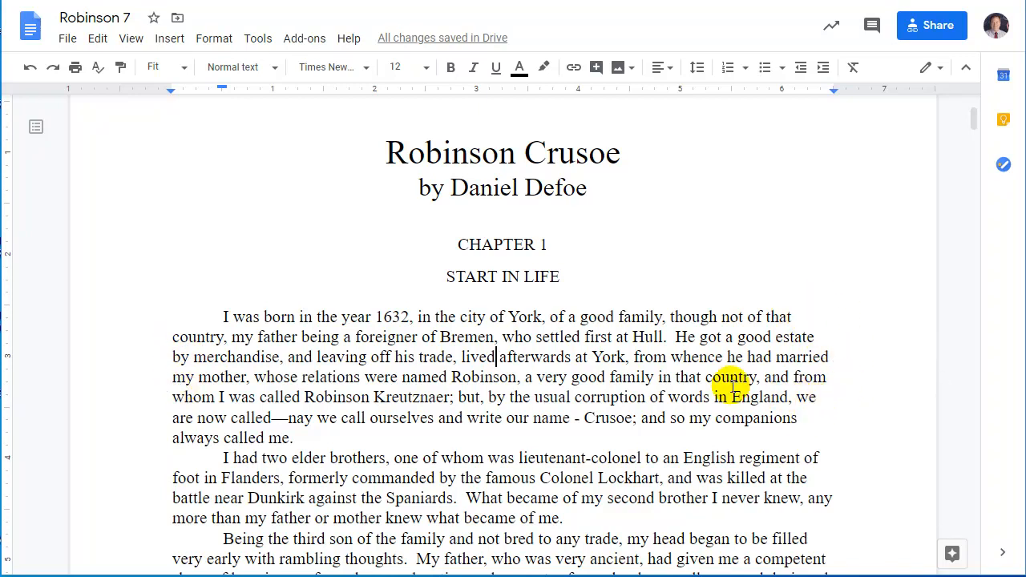
pyautogui.click(672, 72)
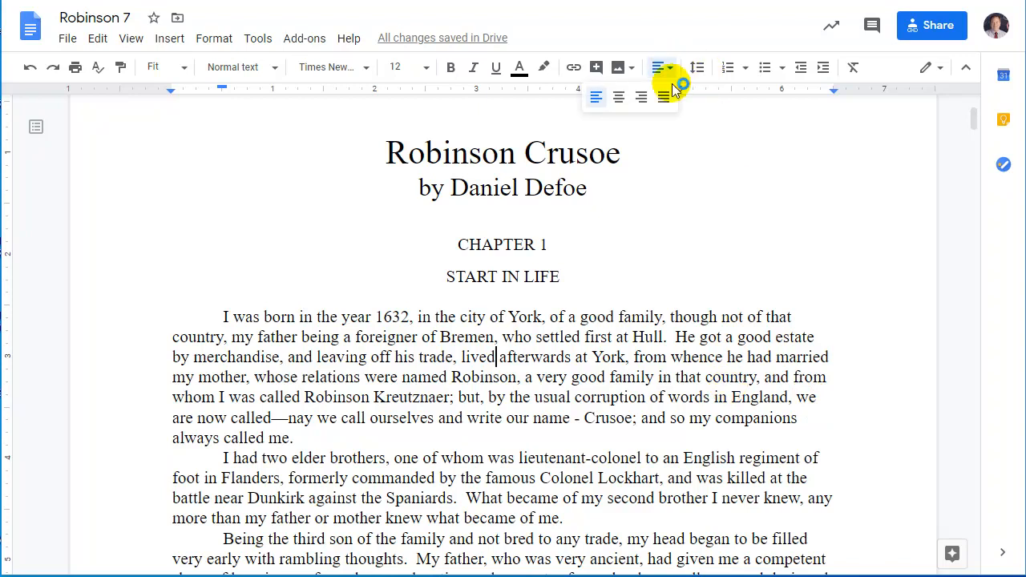
pyautogui.click(663, 97)
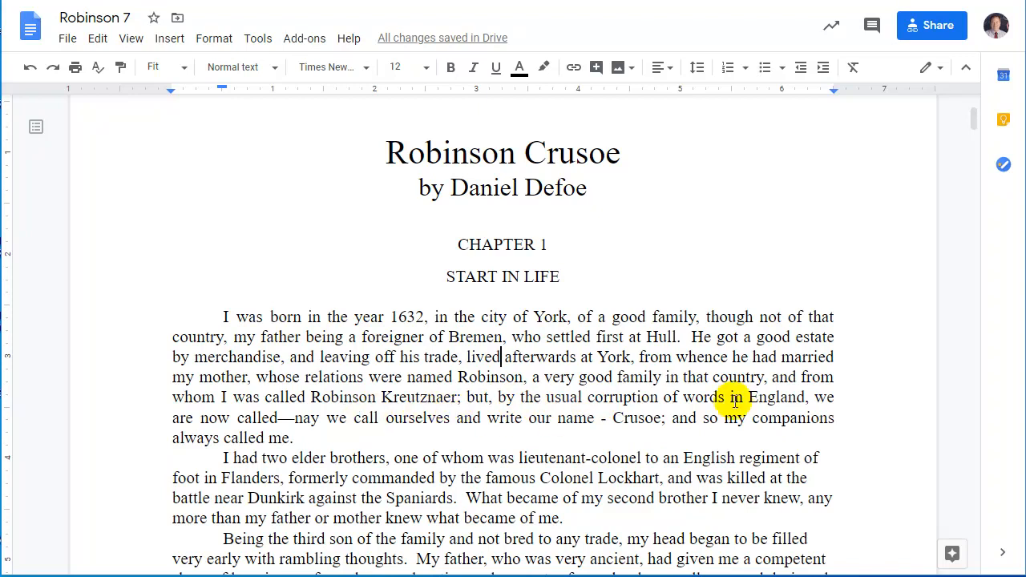
# Step: Check where the document ends on its last page and return to its beginning
pyautogui.click(223, 317)
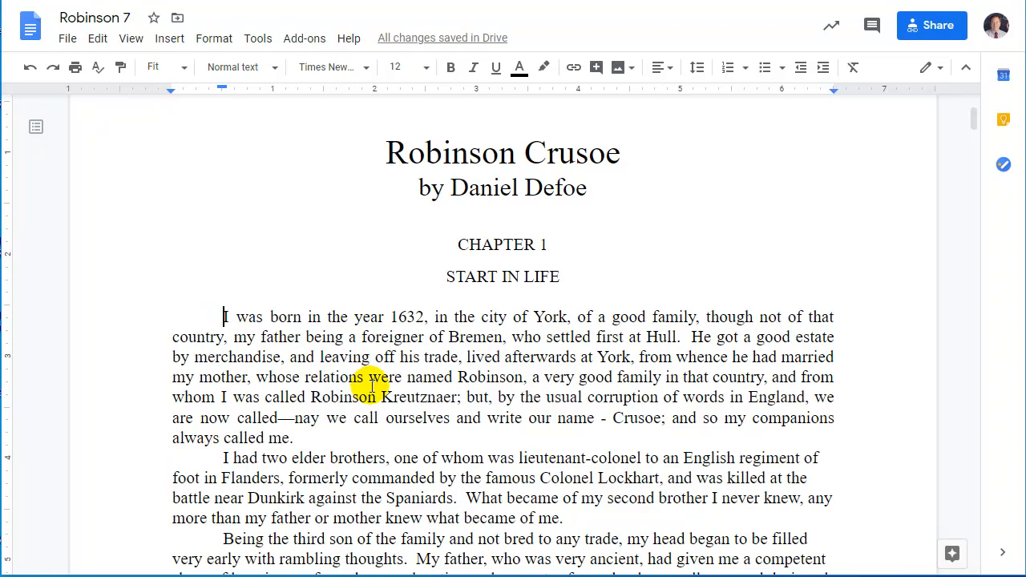
pyautogui.hotkey('ctrl', 'End')
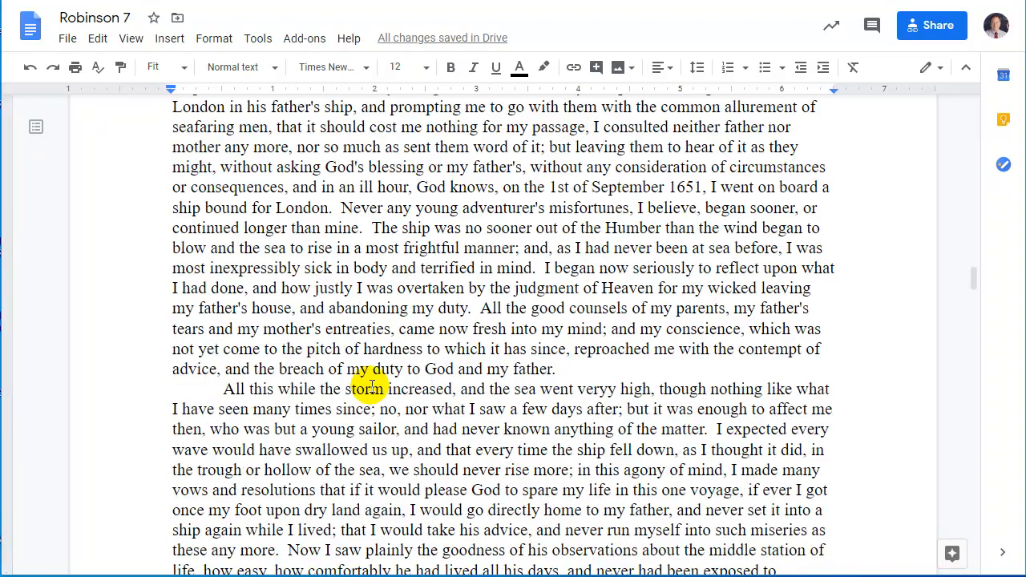
pyautogui.press('BackSpace')
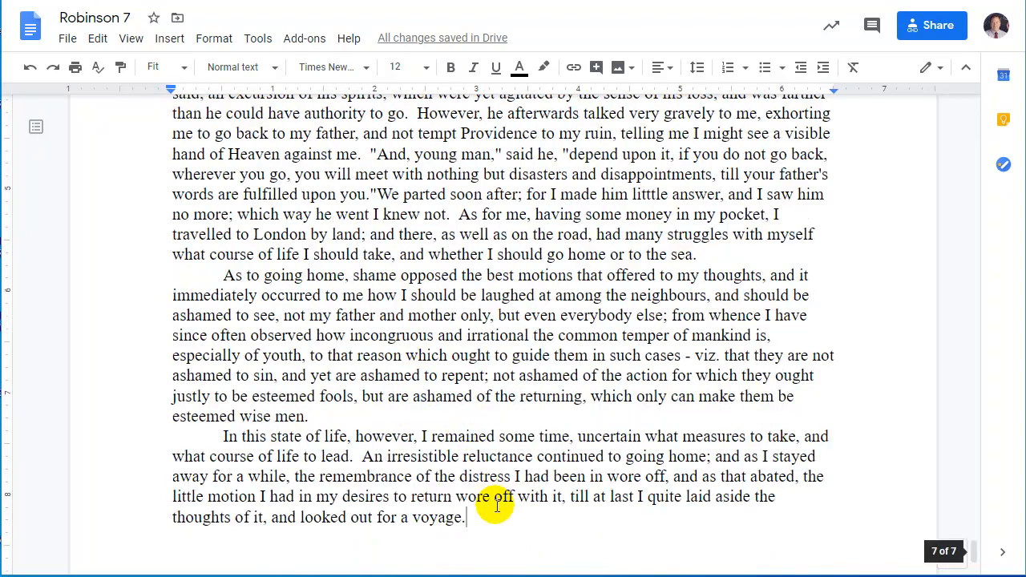
pyautogui.moveTo(975, 555)
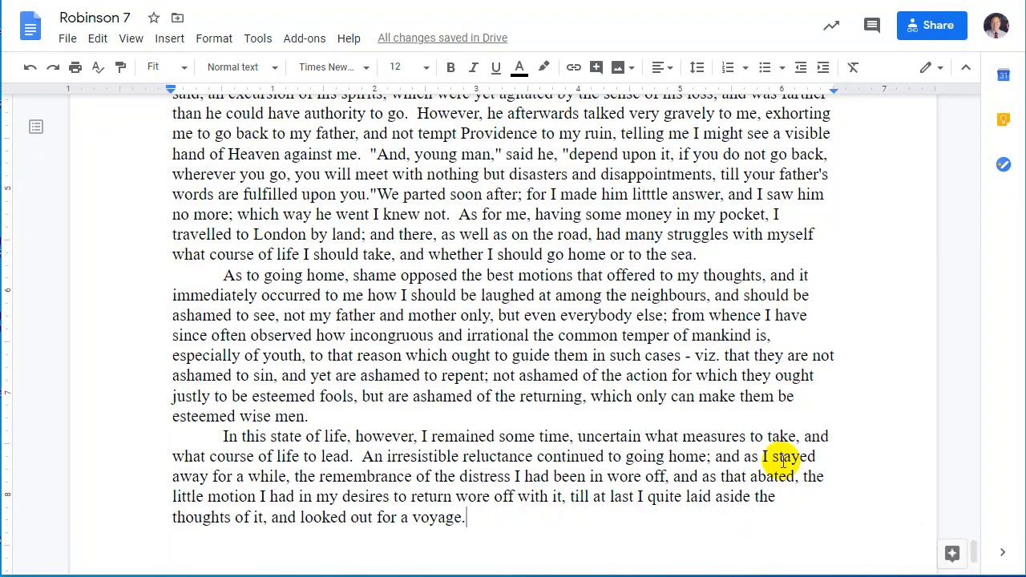
pyautogui.hotkey('ctrl', 'Home')
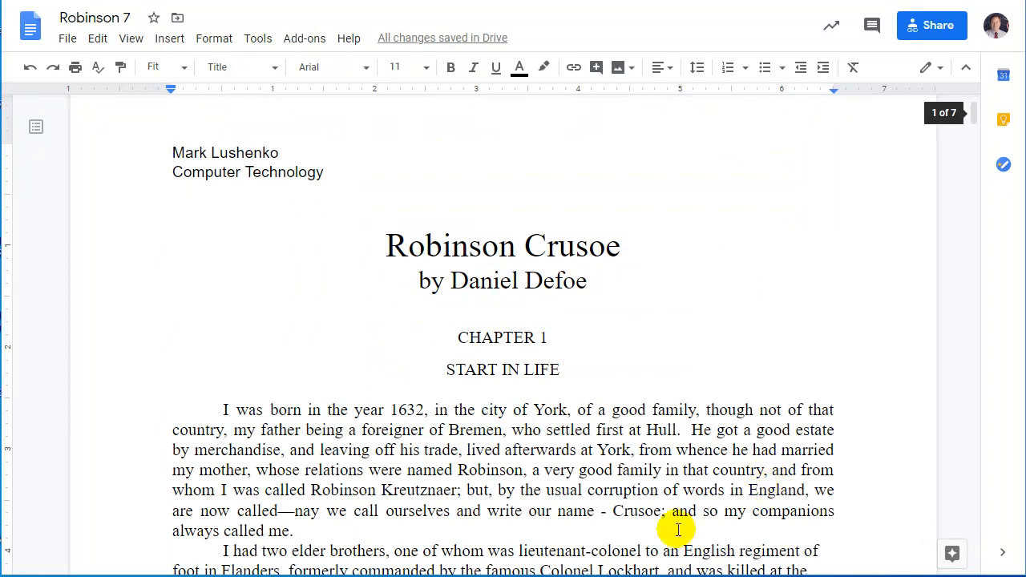
# Step: Justify all body text from "I was born in the year 1632" through the document's last paragraph, leaving out the headings
pyautogui.click(222, 411)
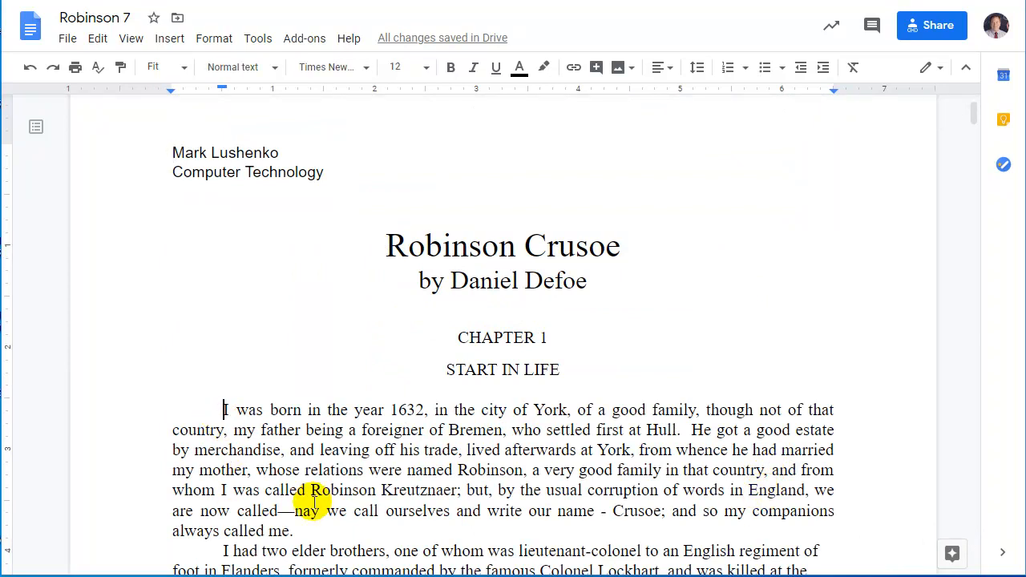
pyautogui.scroll(-1, 848, 424)
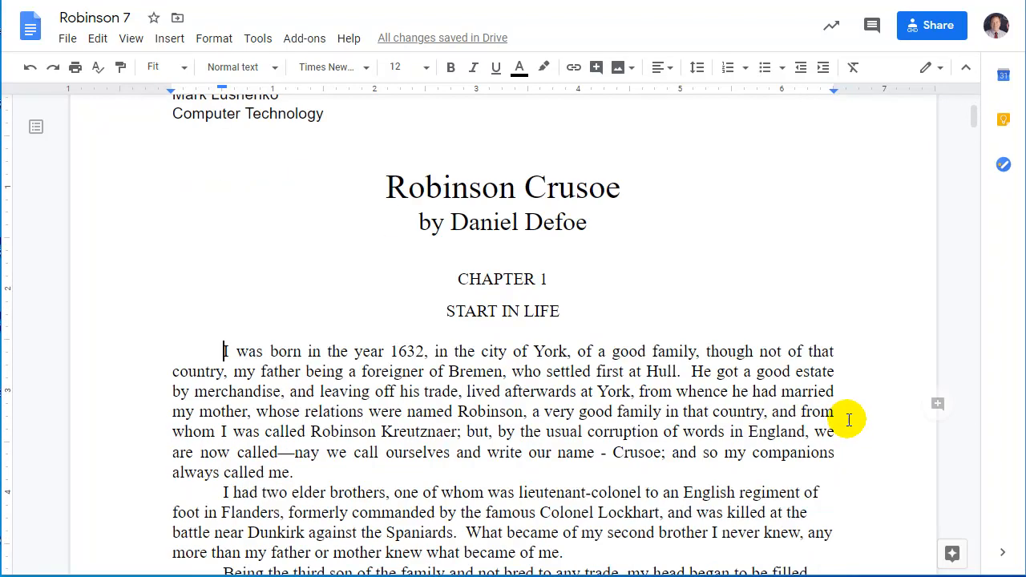
pyautogui.scroll(-3, 849, 425)
pyautogui.scroll(-4, 805, 451)
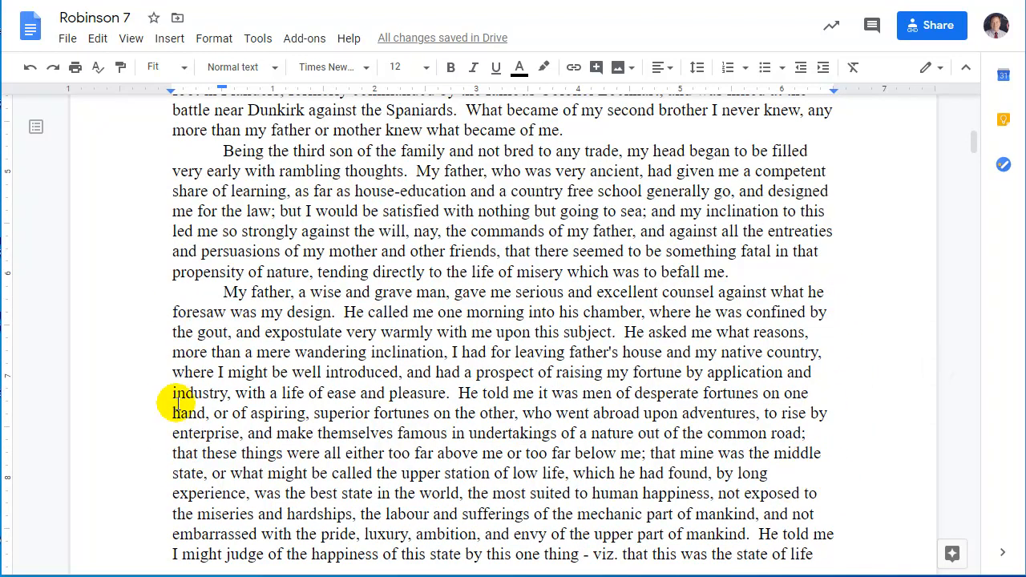
pyautogui.scroll(2, 889, 358)
pyautogui.scroll(5, 889, 358)
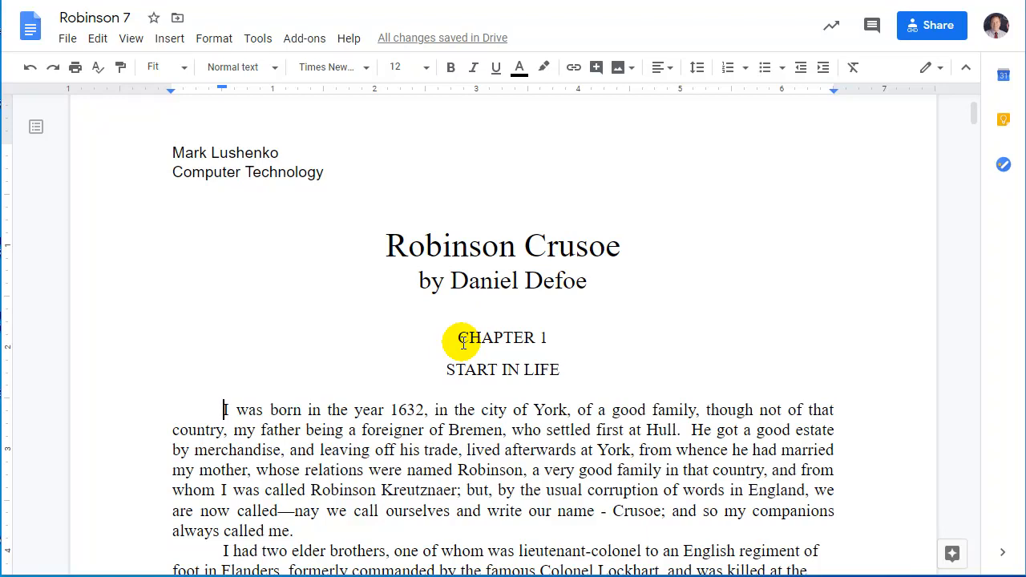
pyautogui.scroll(-15, 463, 343)
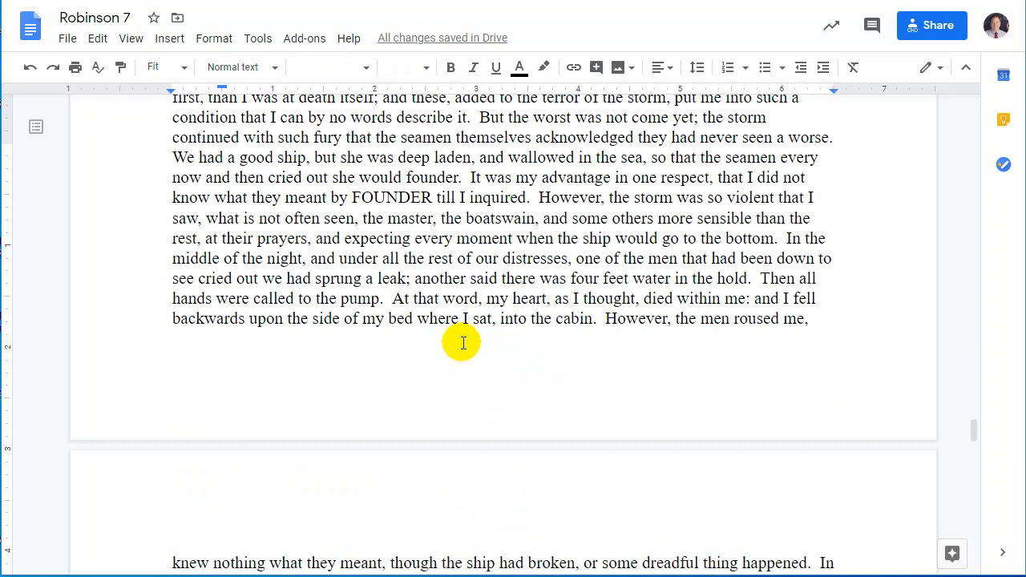
pyautogui.scroll(-10, 464, 343)
pyautogui.hotkey('ctrl', 'a')
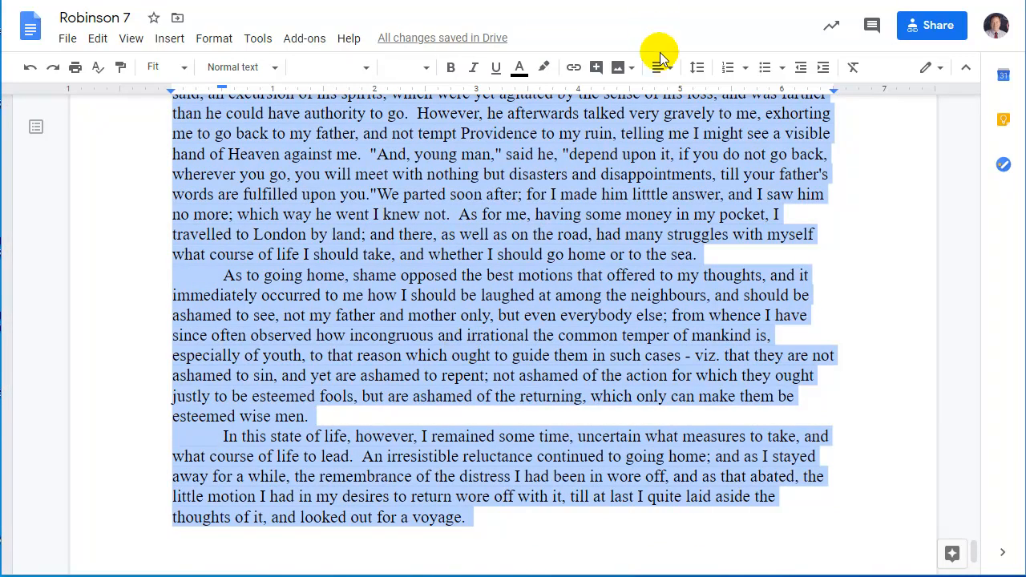
pyautogui.click(671, 70)
pyautogui.click(671, 71)
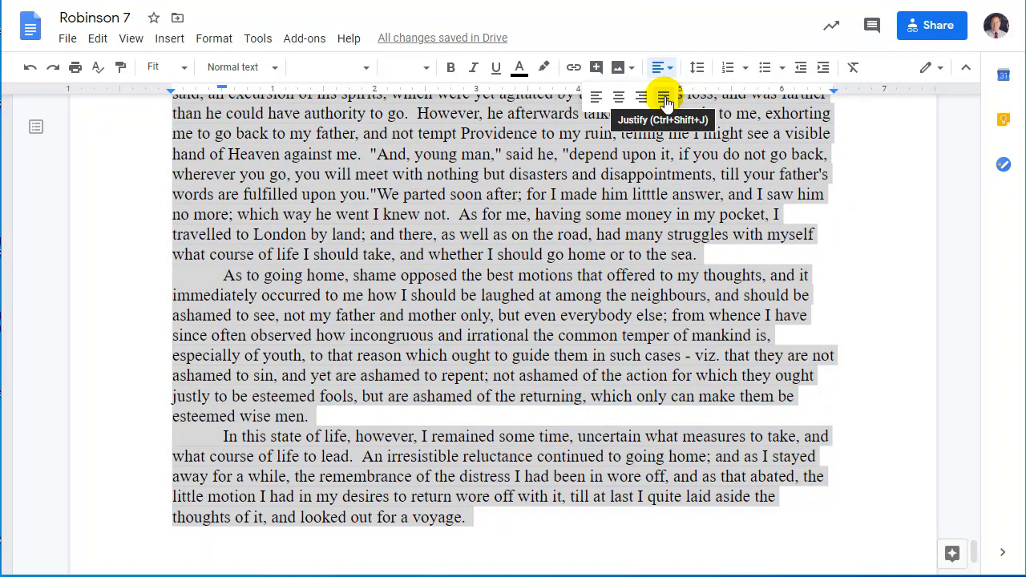
pyautogui.click(665, 97)
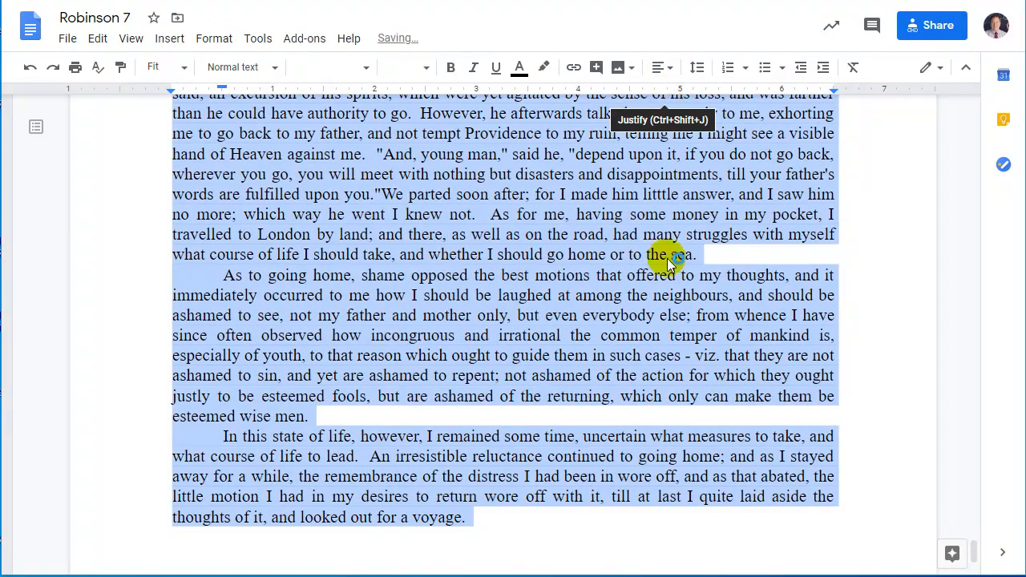
pyautogui.click(647, 360)
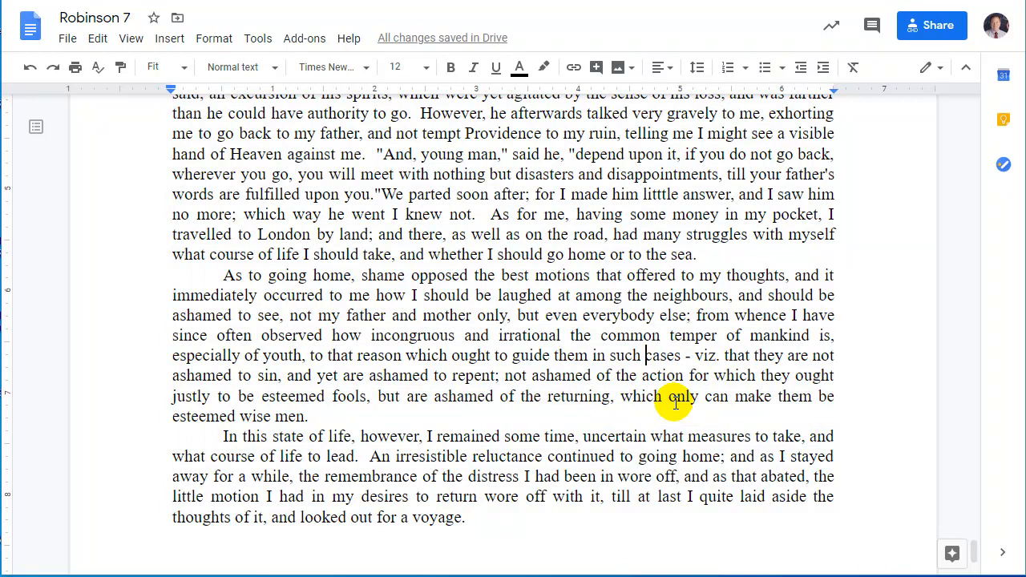
# Step: Review the alignment of the body paragraphs from the first page onto the third, and return to the document's beginning
pyautogui.hotkey('ctrl', 'a')
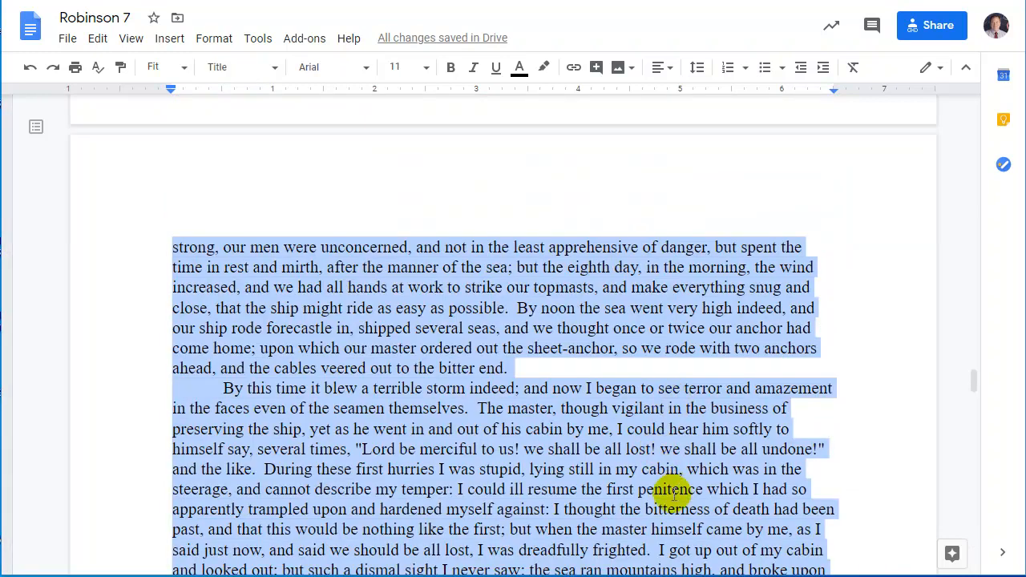
pyautogui.hotkey('ctrl', 'Home')
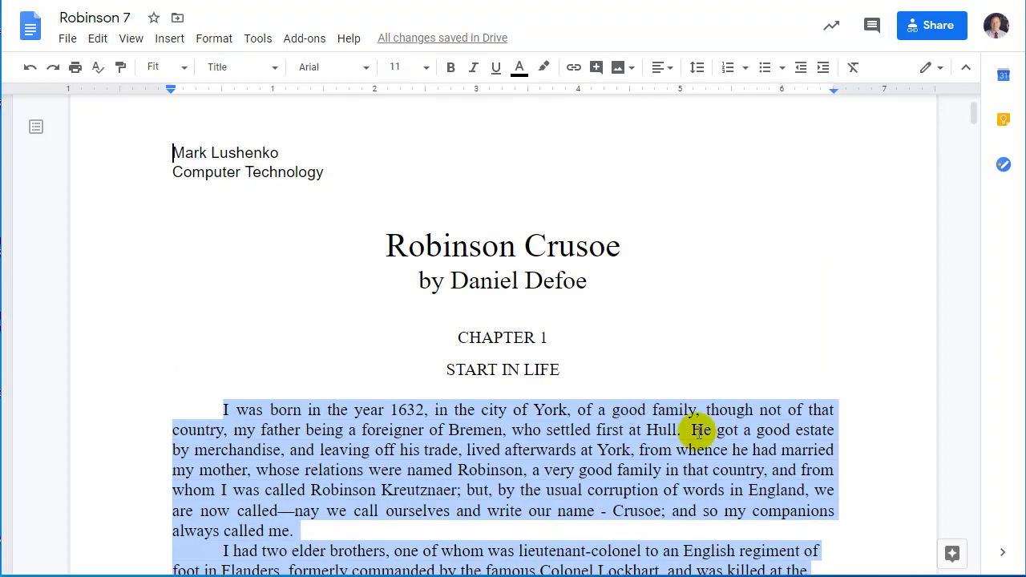
pyautogui.click(790, 411)
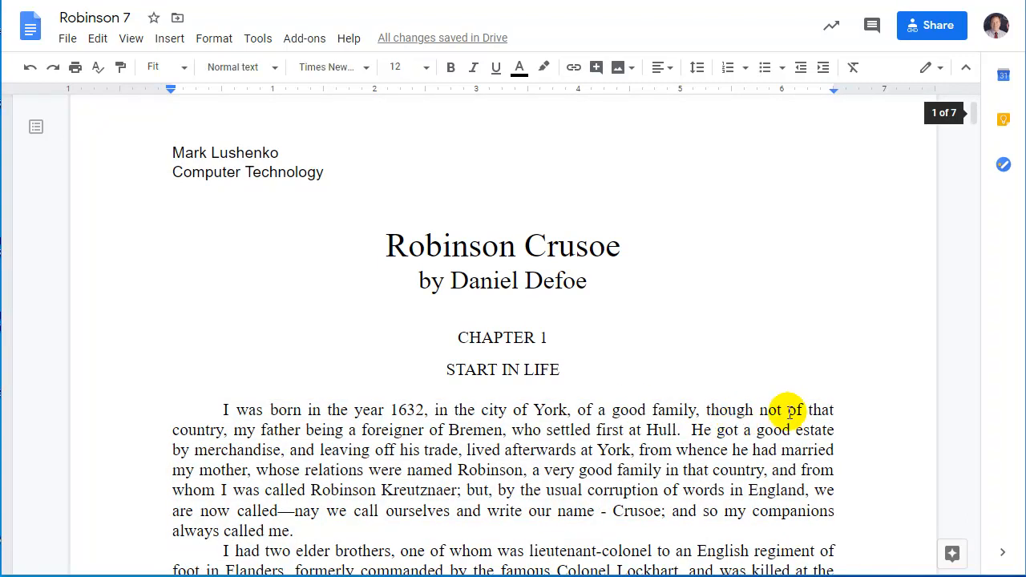
pyautogui.scroll(-1, 790, 413)
pyautogui.scroll(-4, 789, 413)
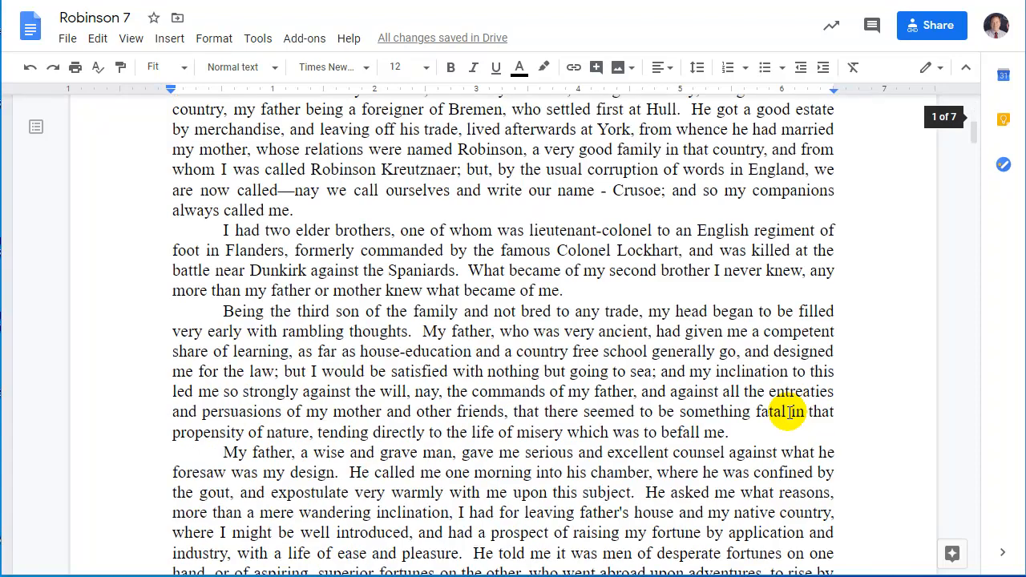
pyautogui.scroll(-3, 789, 412)
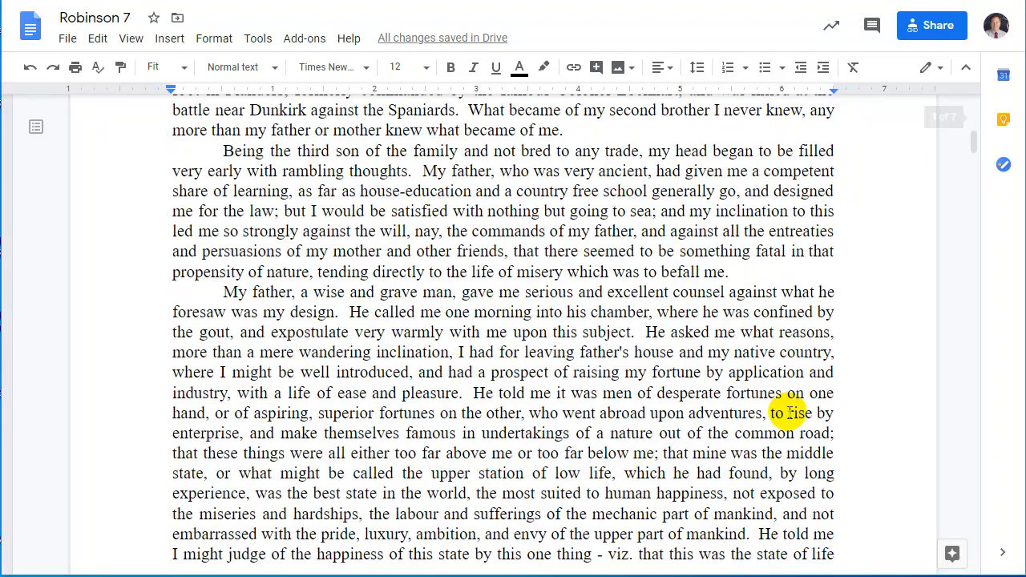
pyautogui.scroll(-3, 790, 412)
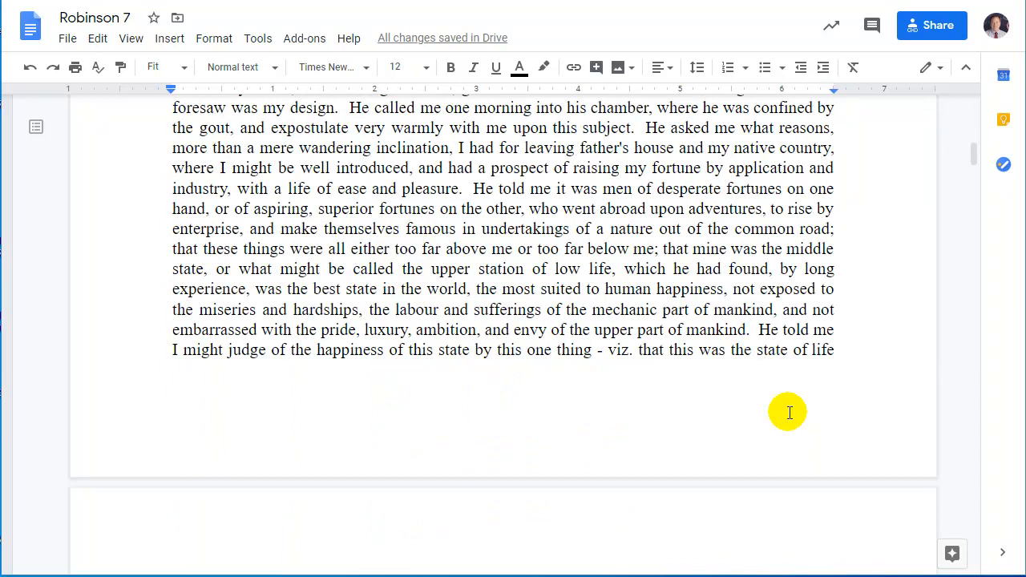
pyautogui.scroll(-4, 789, 413)
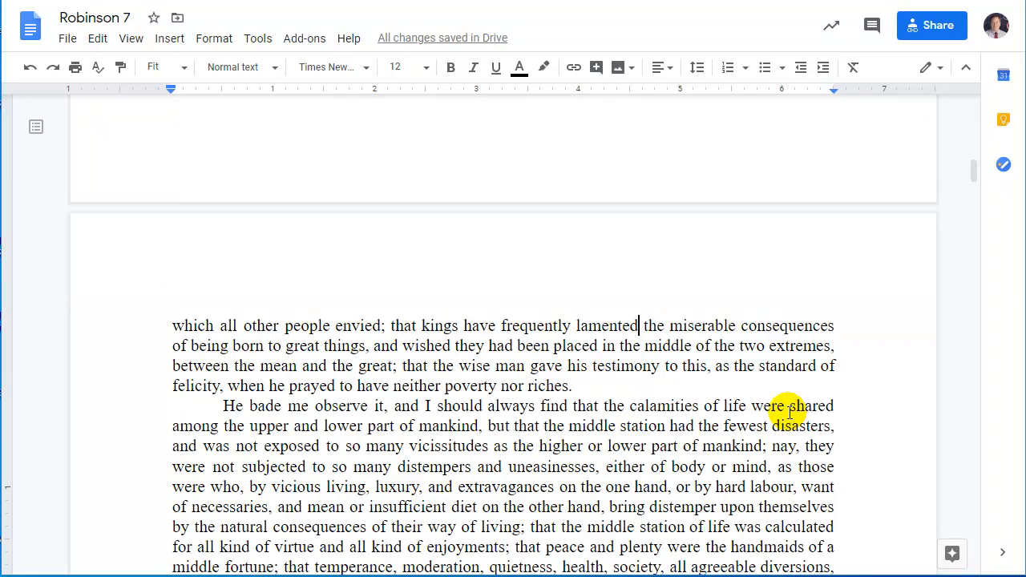
pyautogui.scroll(-4, 789, 413)
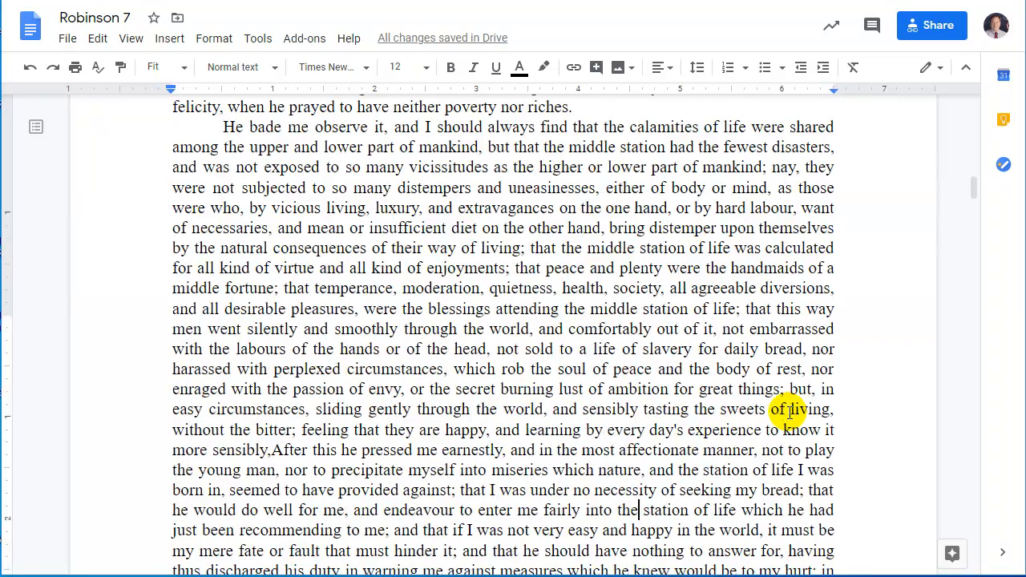
pyautogui.scroll(-3, 790, 412)
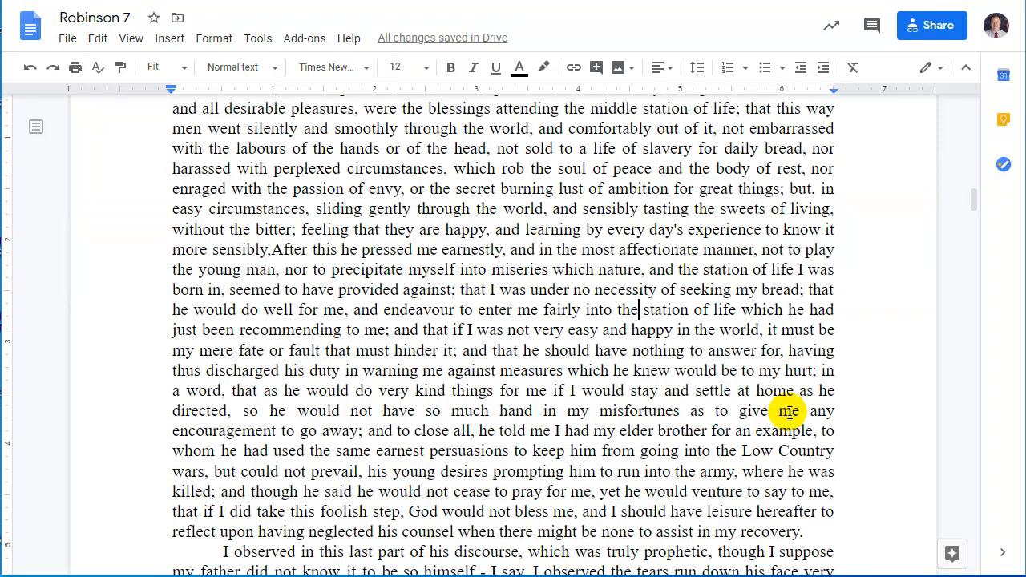
pyautogui.scroll(-3, 789, 413)
pyautogui.scroll(-2, 789, 413)
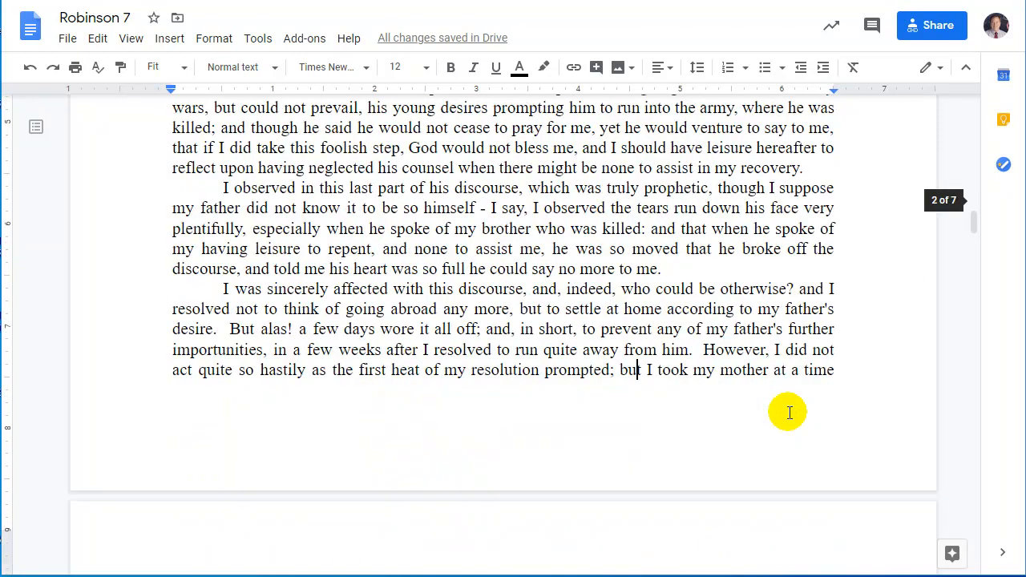
pyautogui.scroll(-5, 790, 413)
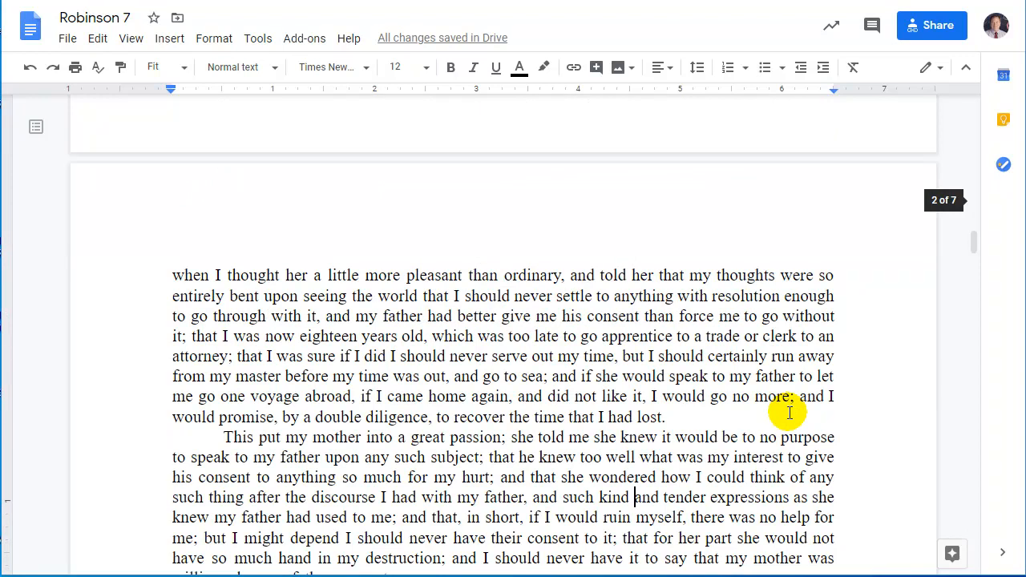
pyautogui.scroll(-4, 789, 413)
pyautogui.hotkey('ctrl', 'Home')
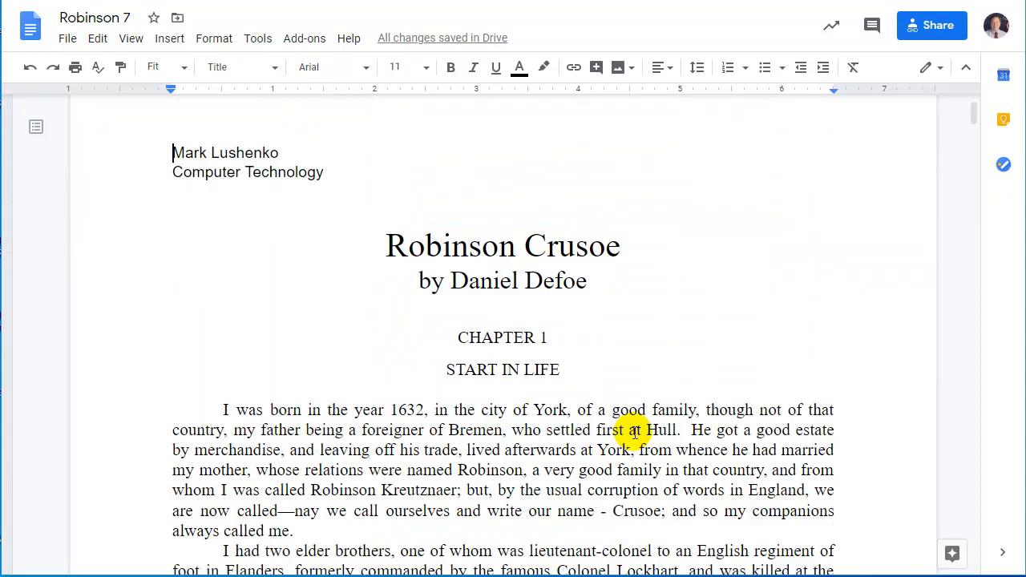